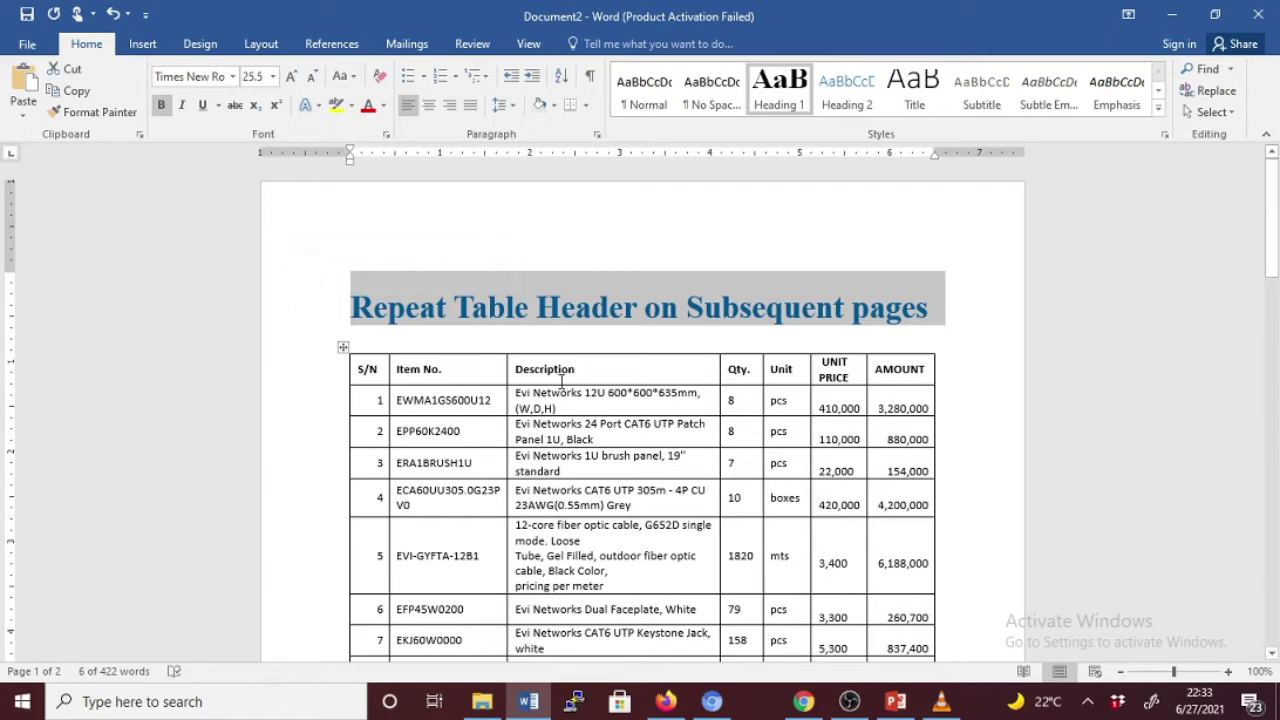
- Turn on Repeat Header Rows for the item table's top row, starting from the Item No. header cell
click(562, 380)
drag(1265, 218, 1275, 244)
click(457, 200)
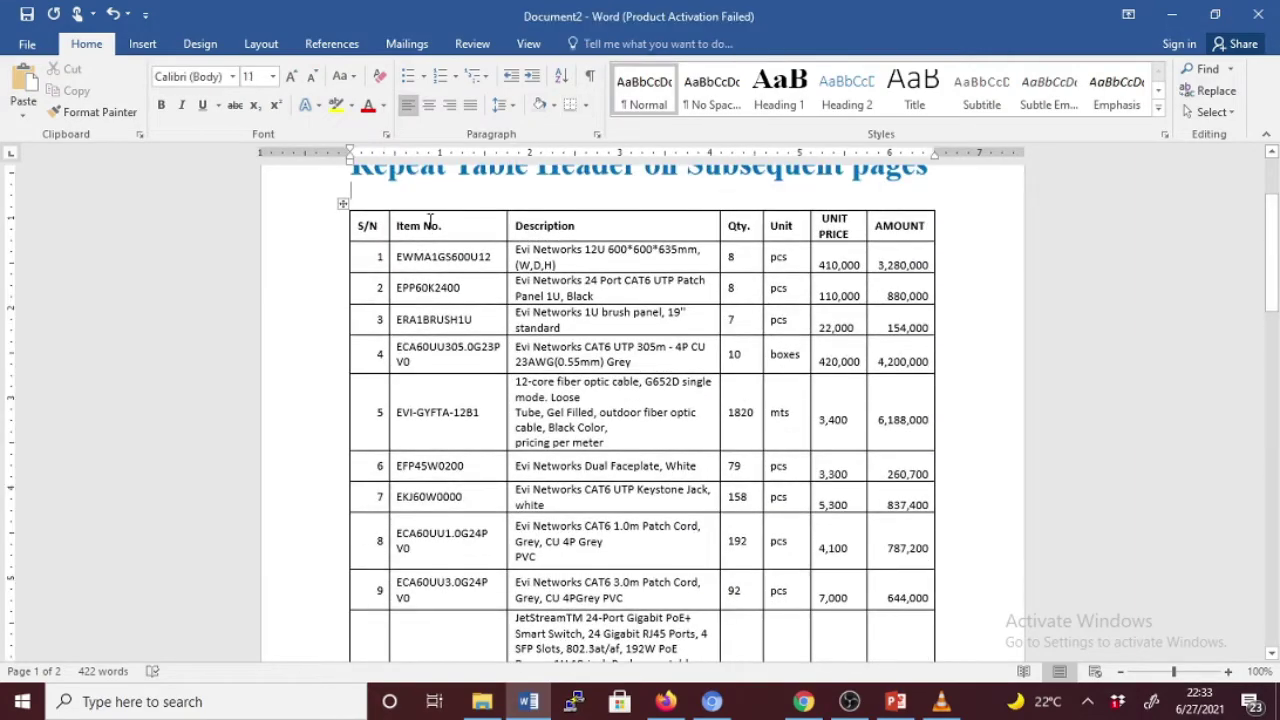
click(430, 220)
mouse_move(1272, 258)
mouse_down()
mouse_move(1262, 367)
mouse_move(1267, 235)
mouse_up()
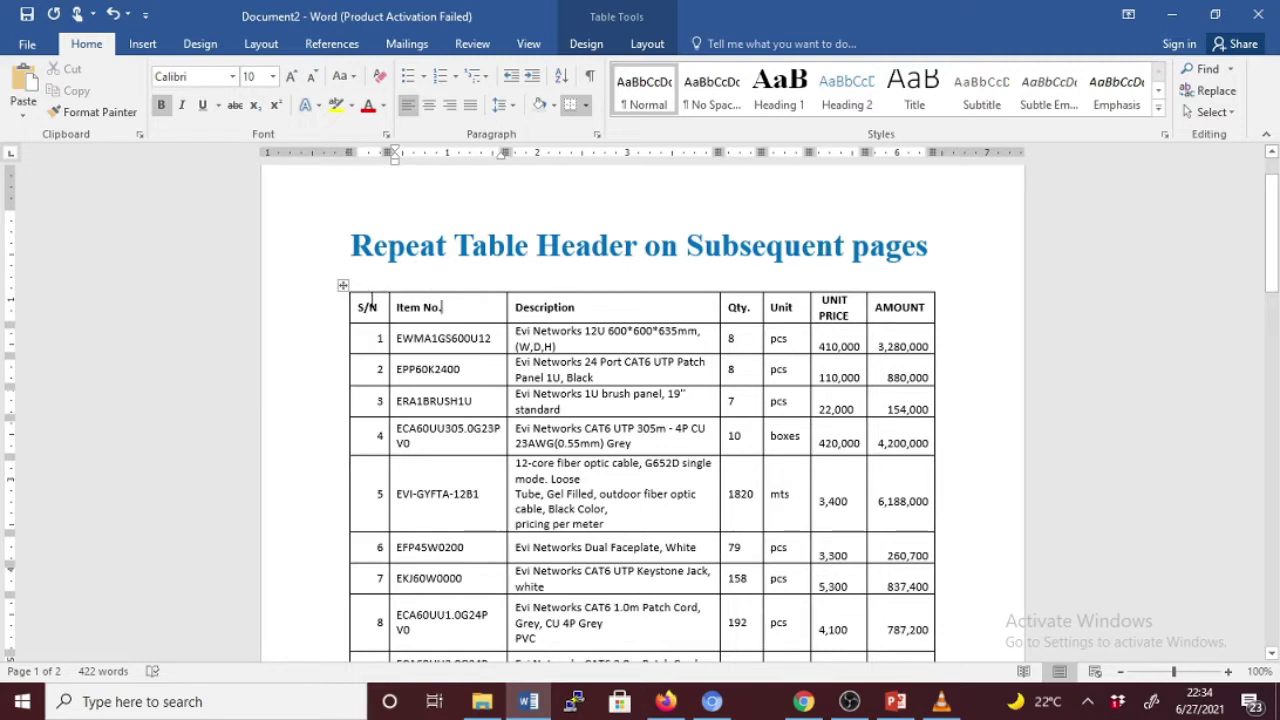
drag(362, 305, 845, 318)
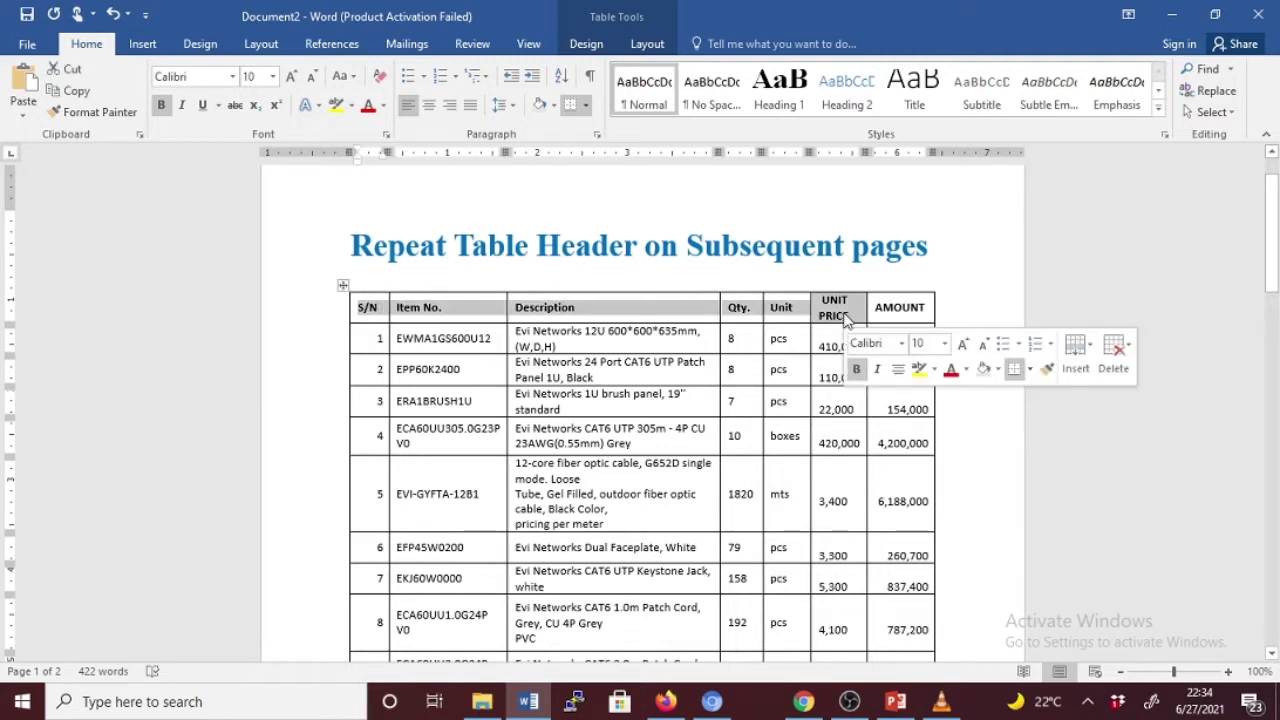
click(450, 305)
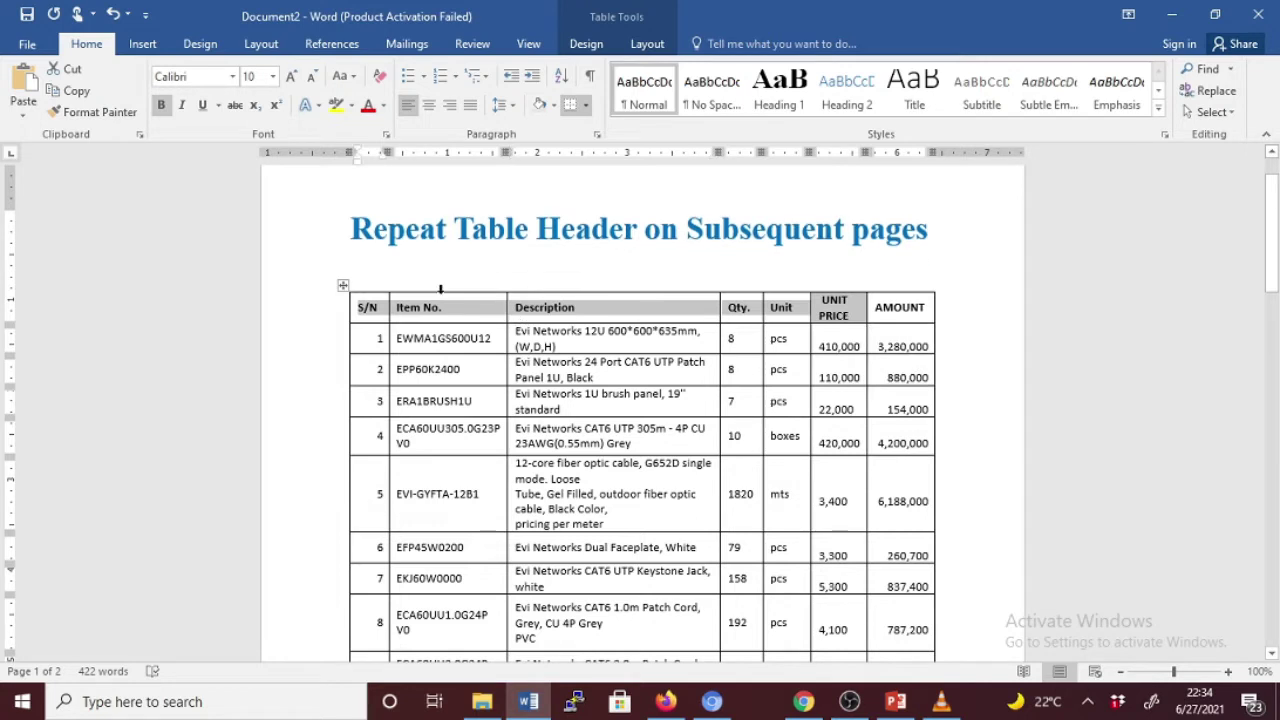
click(440, 289)
click(422, 307)
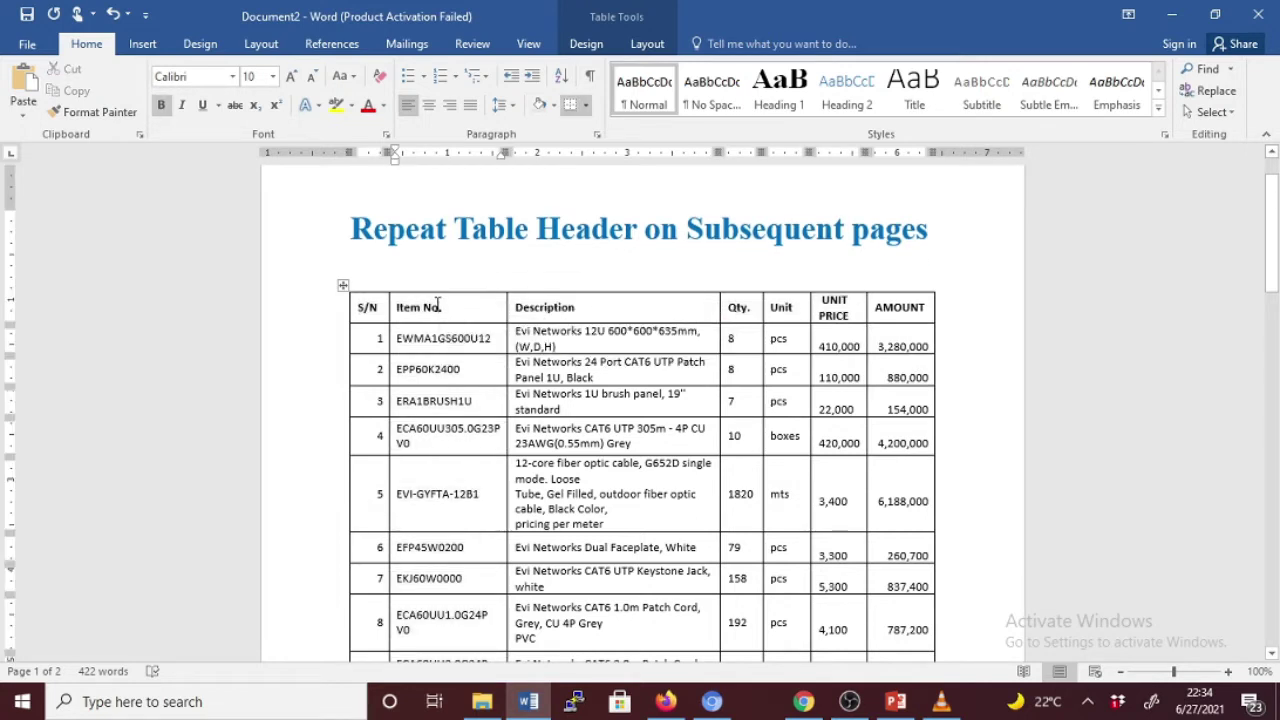
click(647, 44)
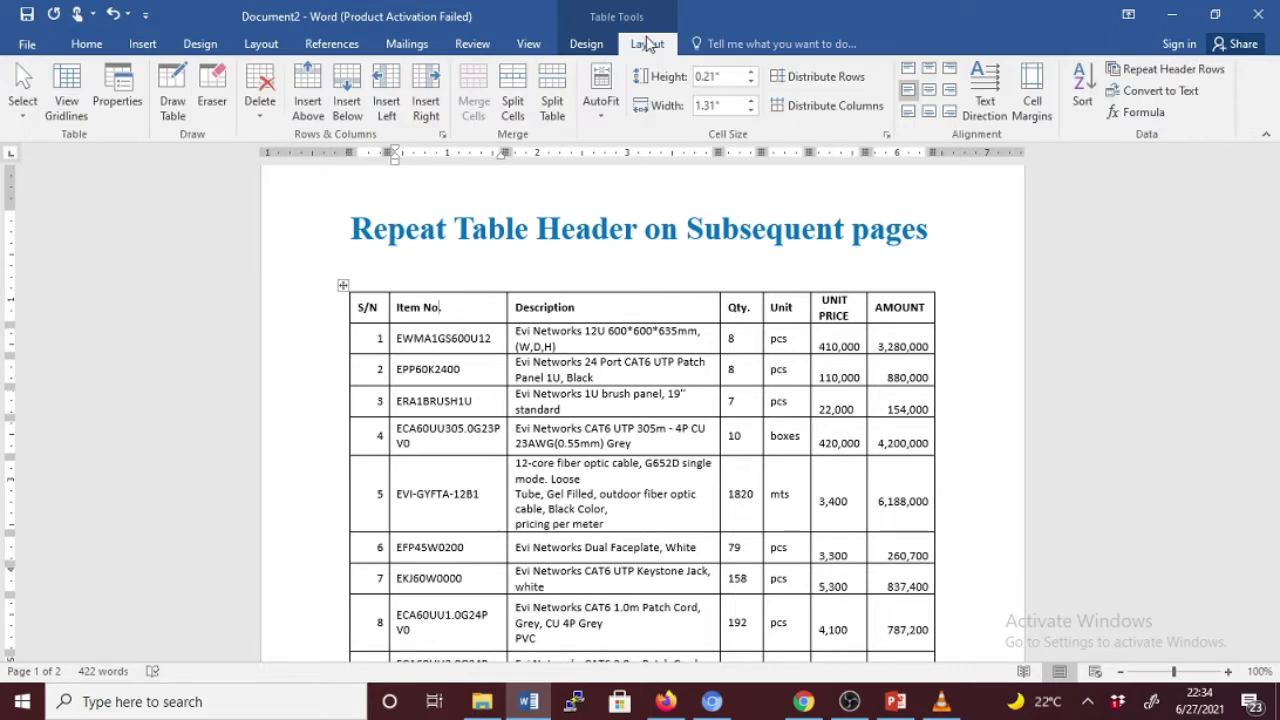
click(1140, 70)
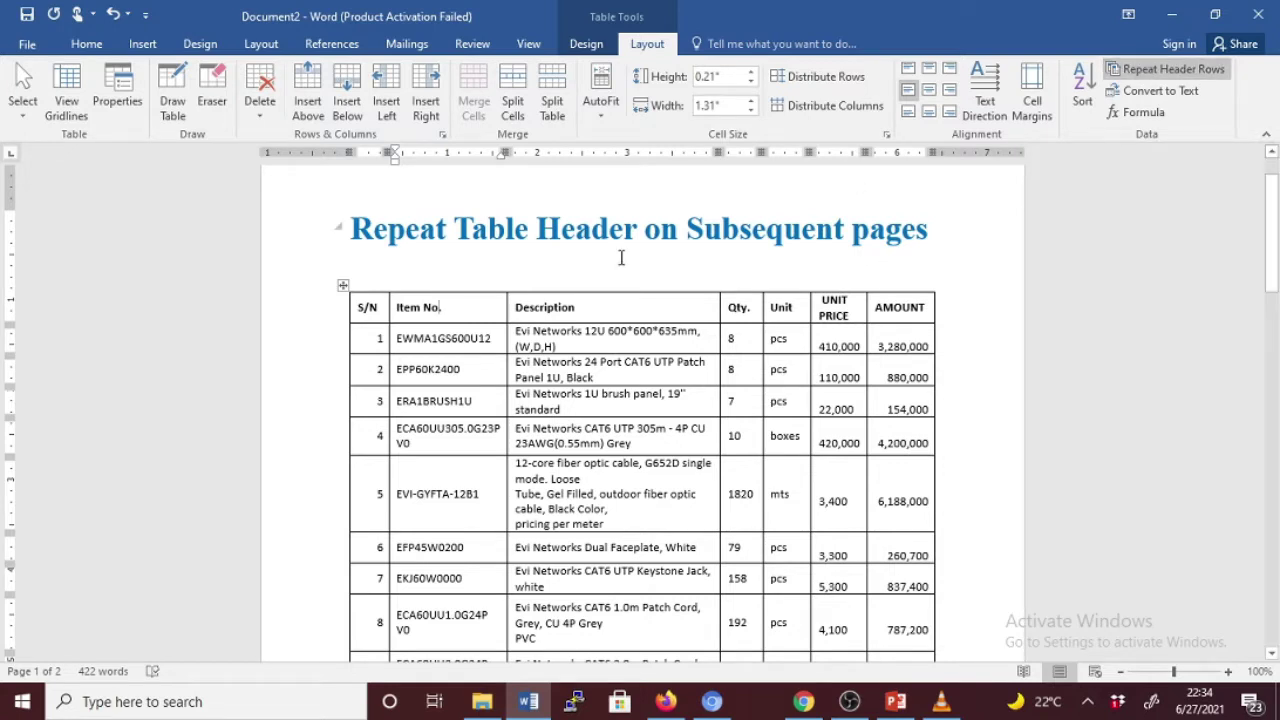
click(1262, 238)
drag(1277, 250, 1262, 440)
click(680, 451)
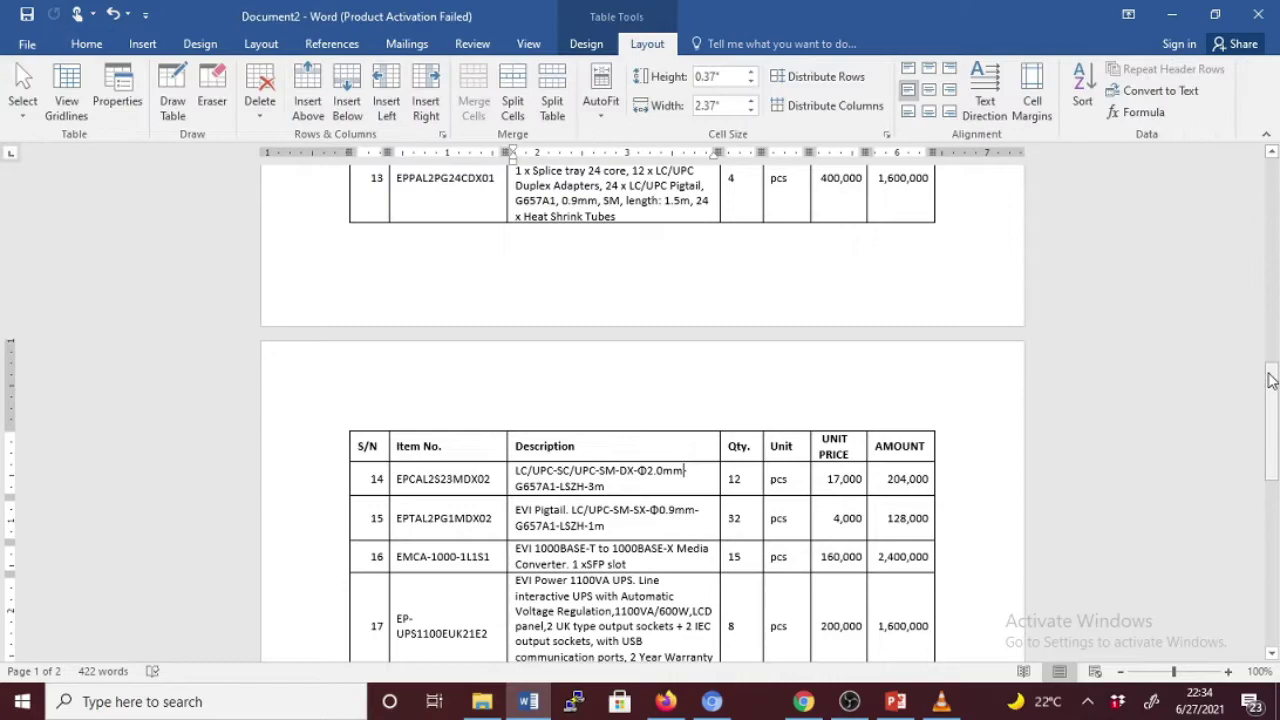
drag(1273, 390, 1276, 198)
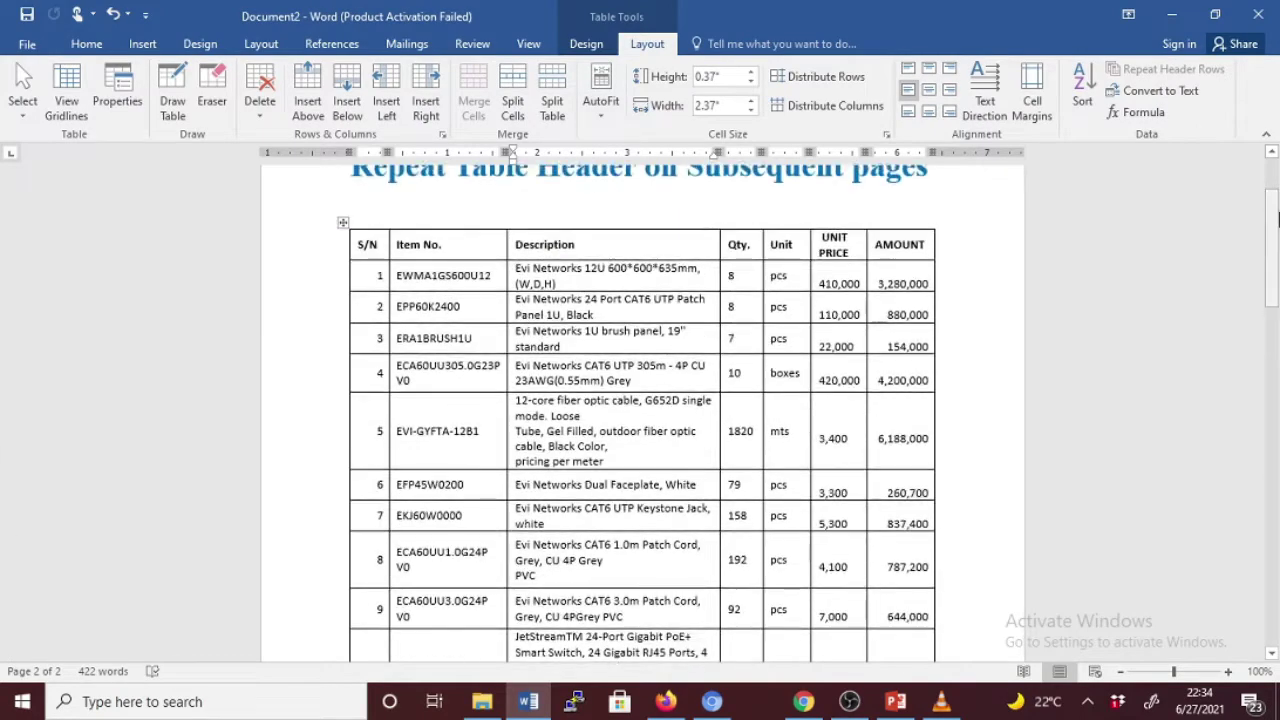
click(387, 363)
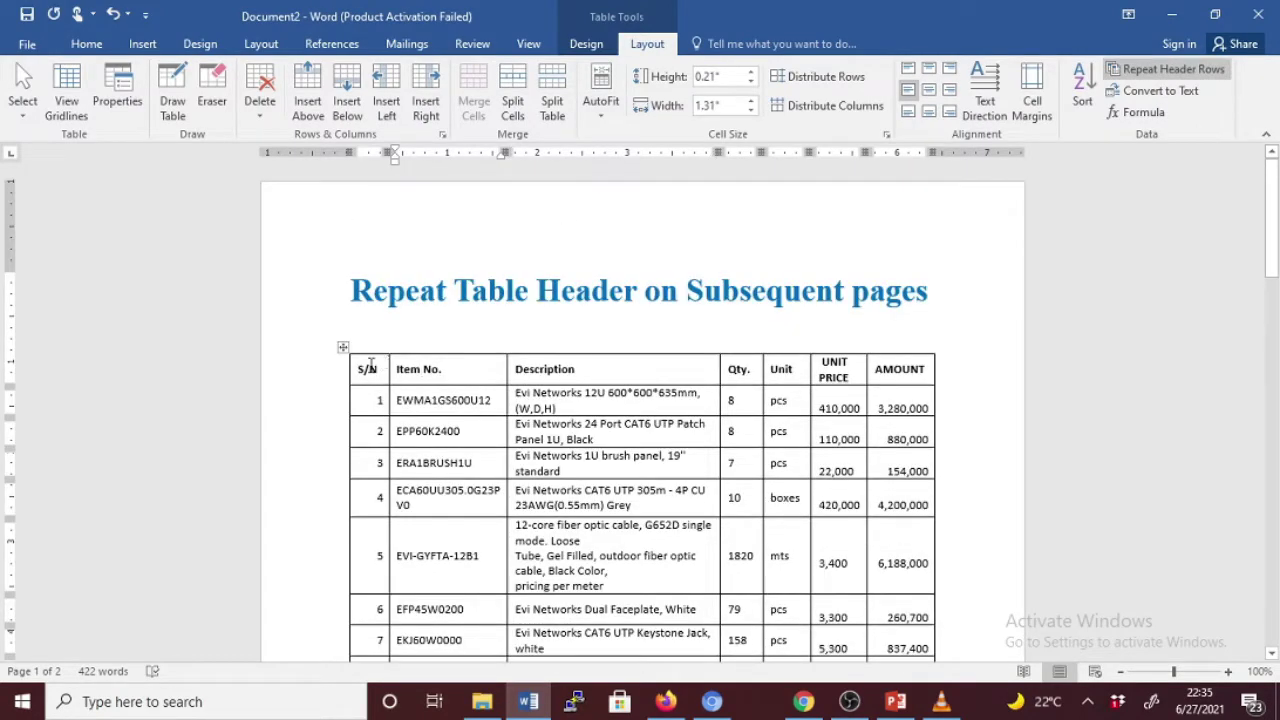
drag(372, 365, 912, 372)
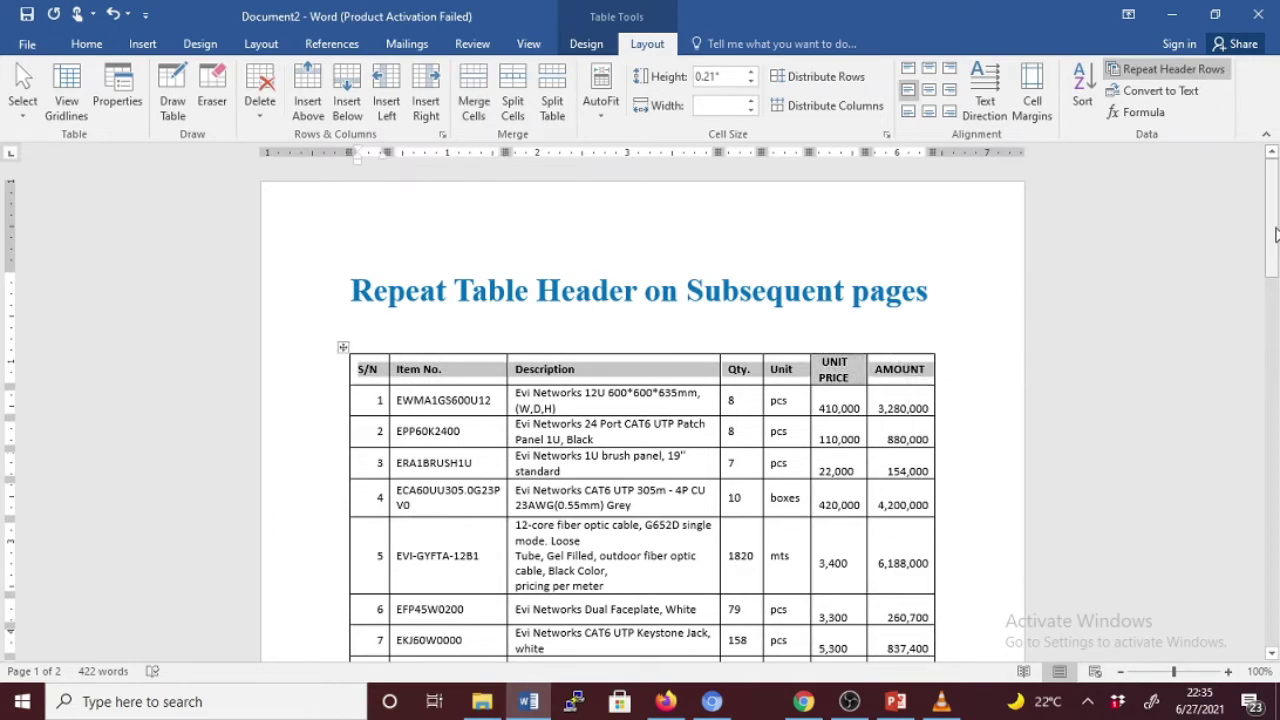
drag(1272, 235, 1255, 198)
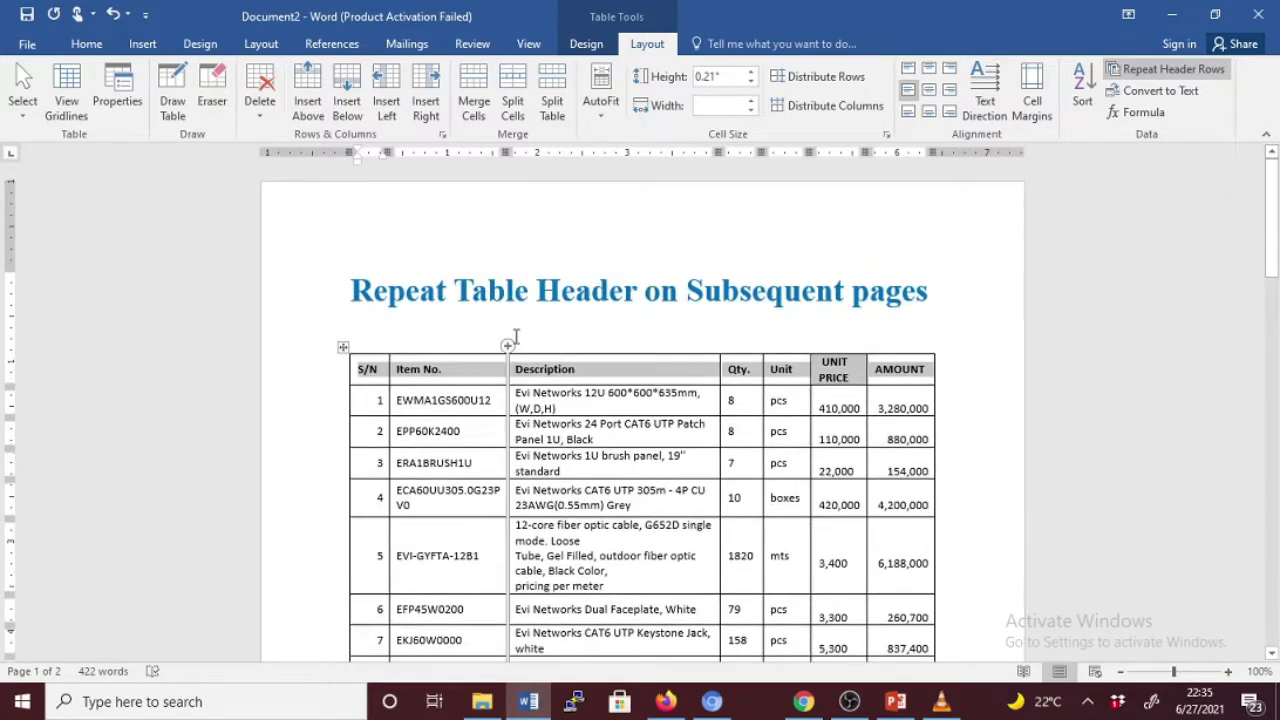
click(402, 374)
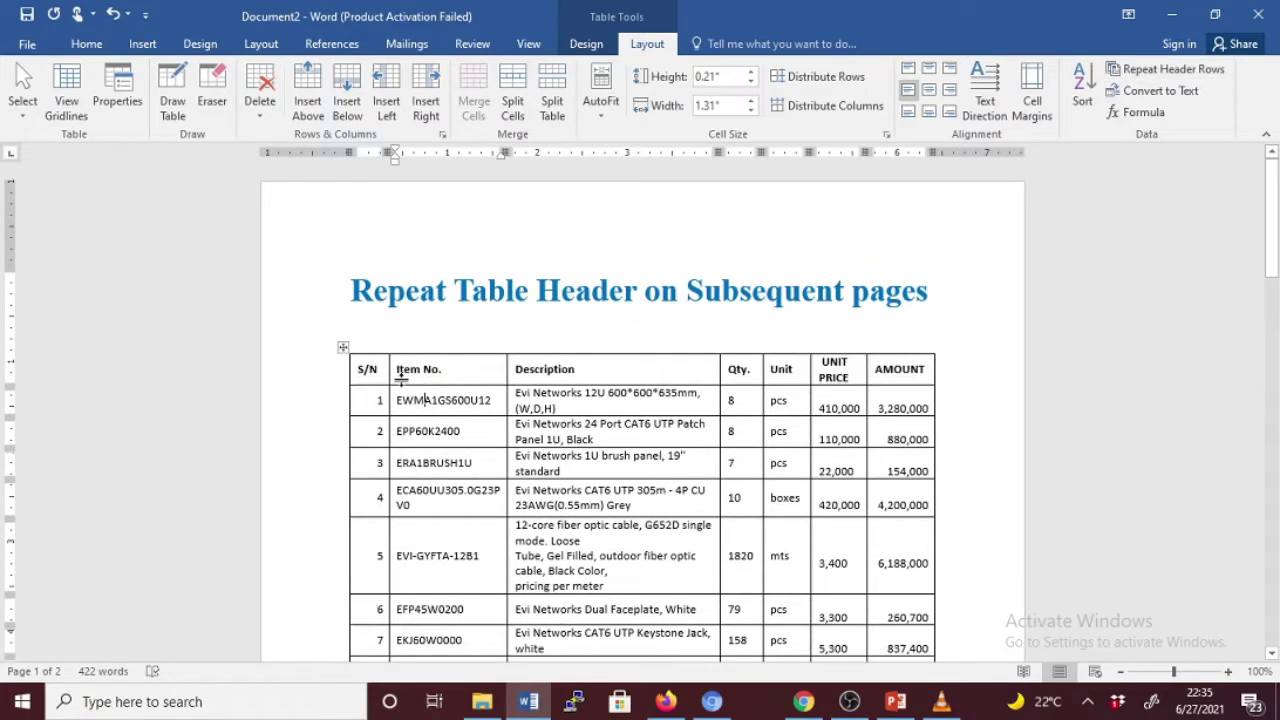
drag(360, 368, 900, 370)
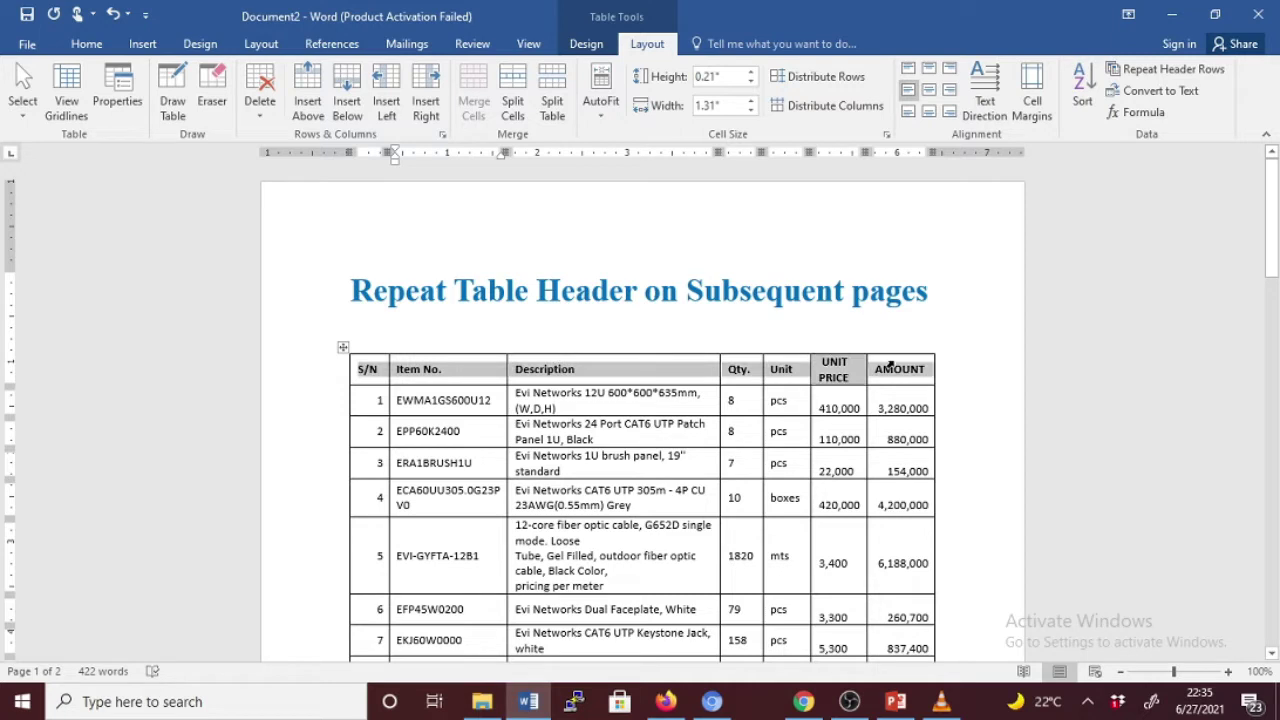
- Colour the header row text Red from the Standard Colors palette
click(90, 46)
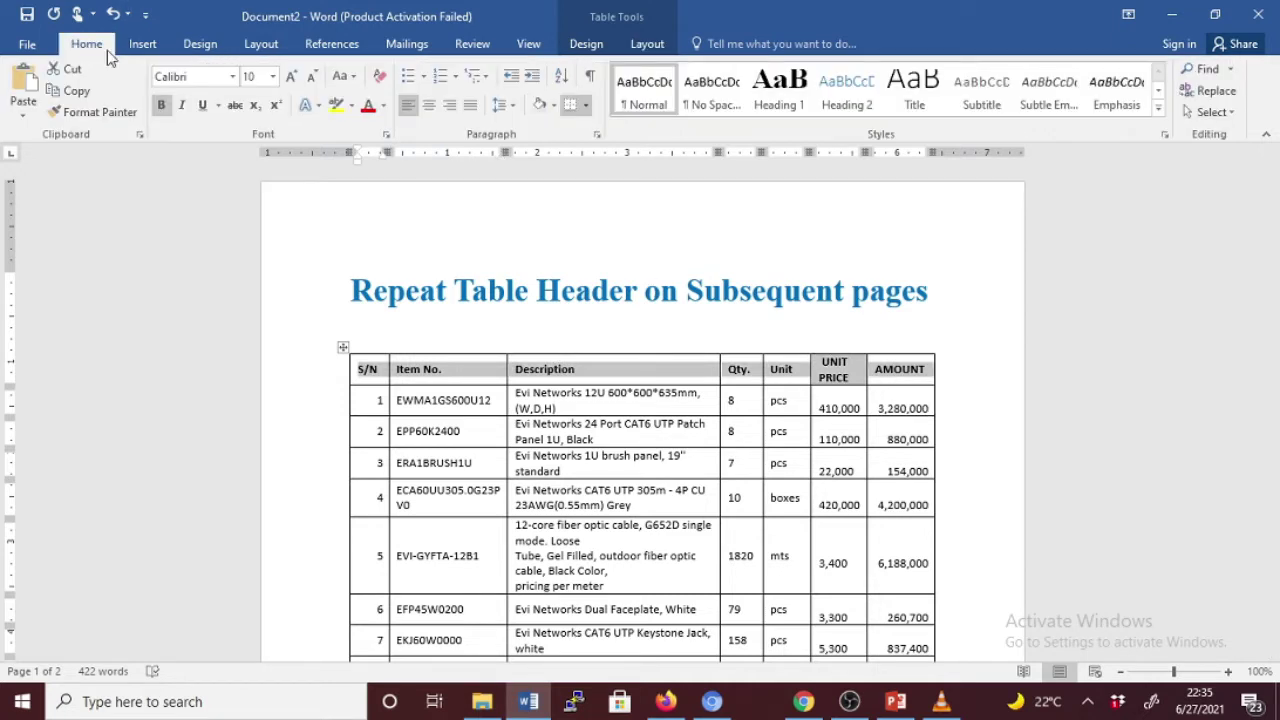
click(383, 105)
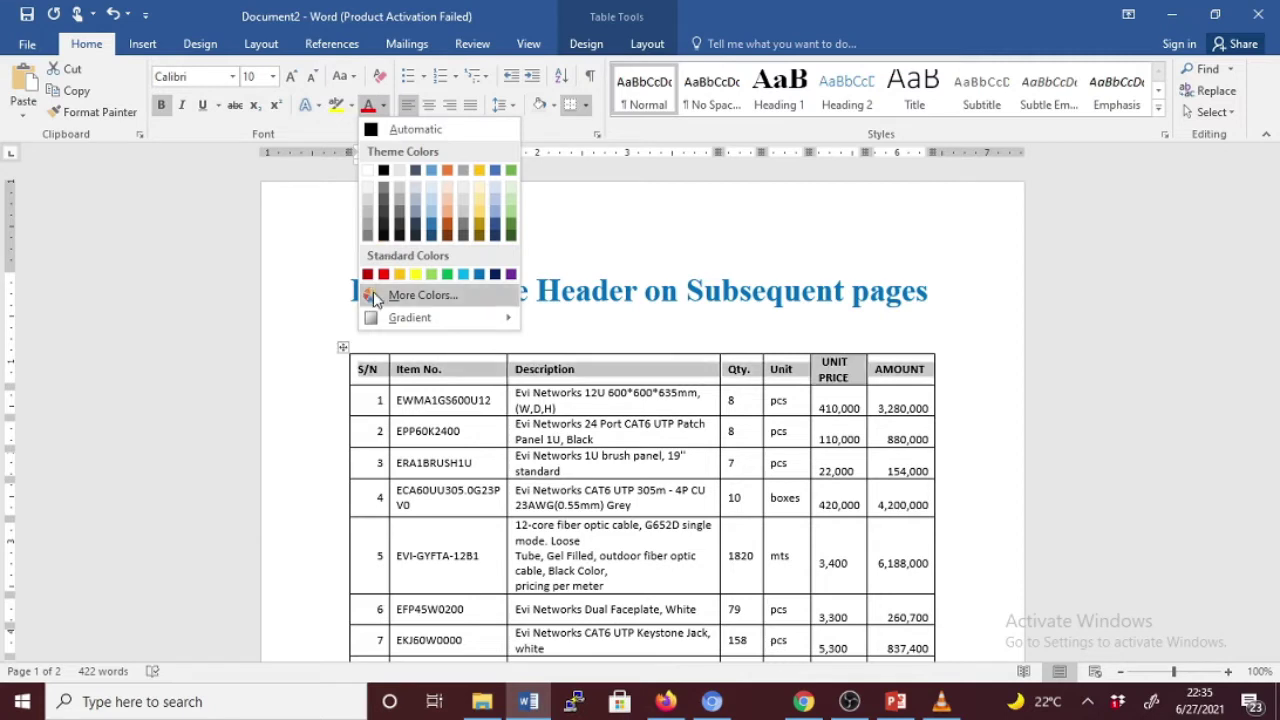
click(384, 276)
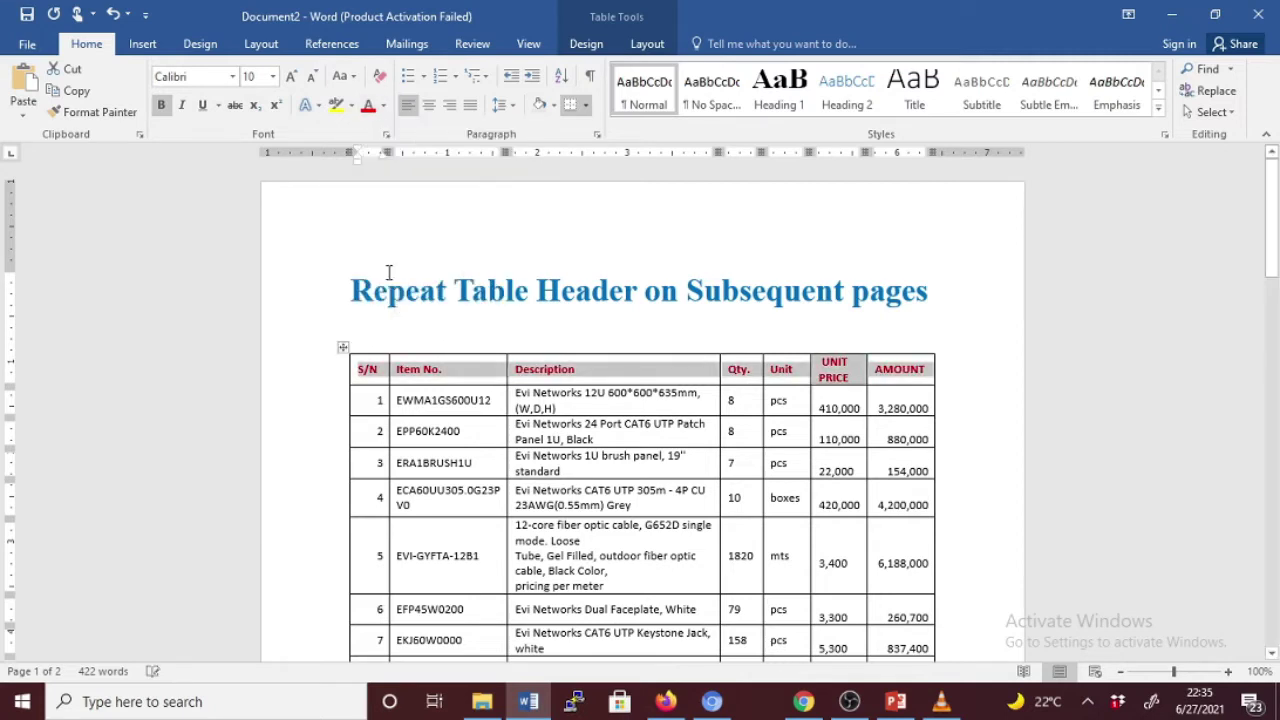
click(620, 349)
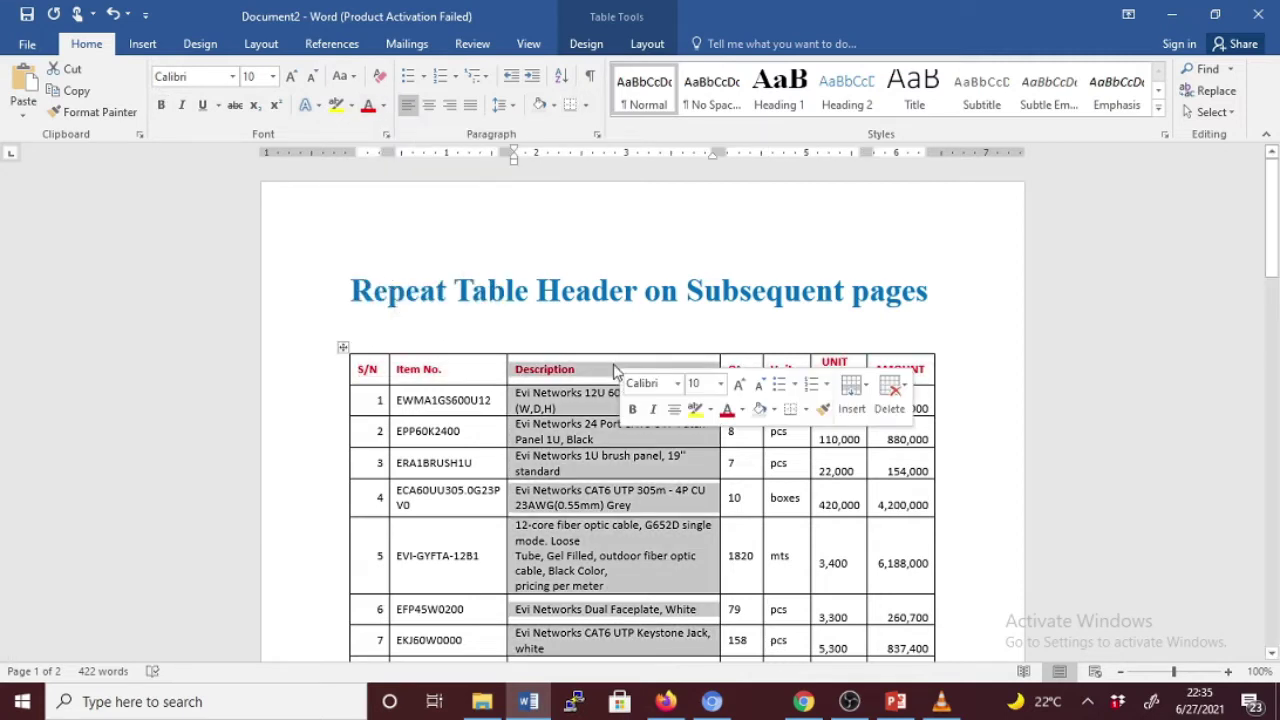
click(600, 369)
drag(1268, 276, 1252, 241)
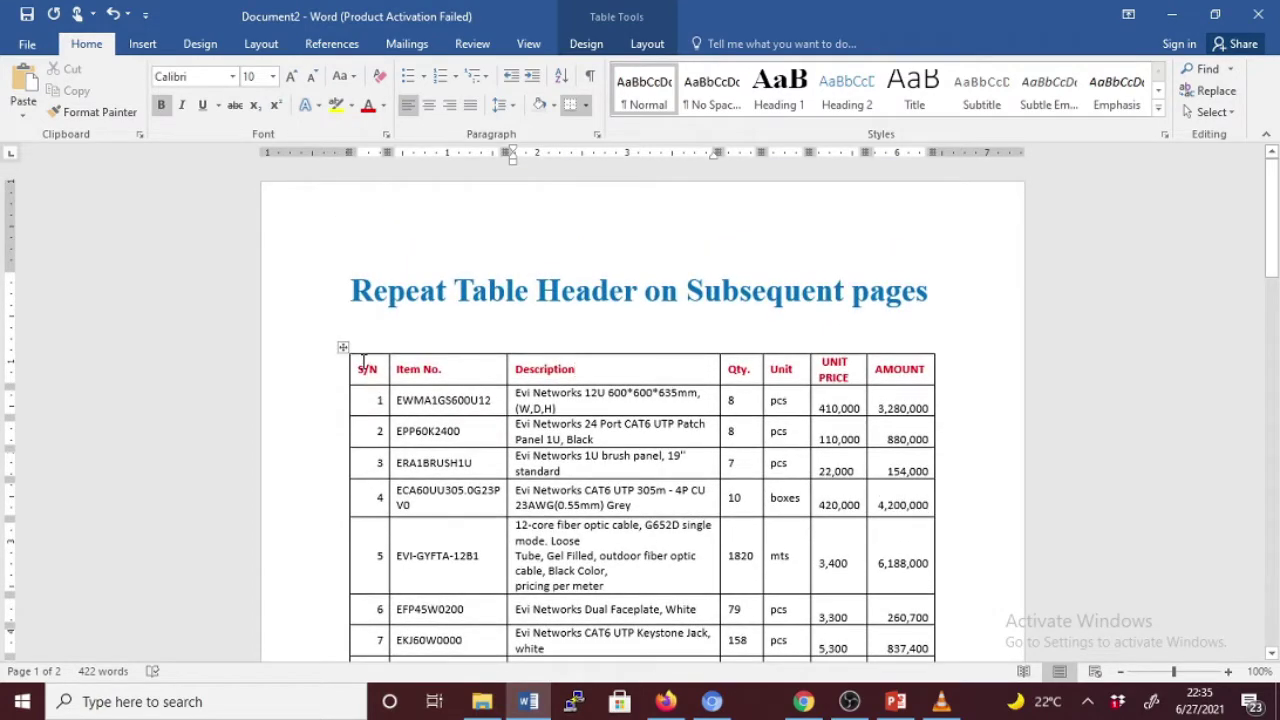
- Shade the S/N-to-AMOUNT header row with a blue theme colour
drag(363, 365, 906, 360)
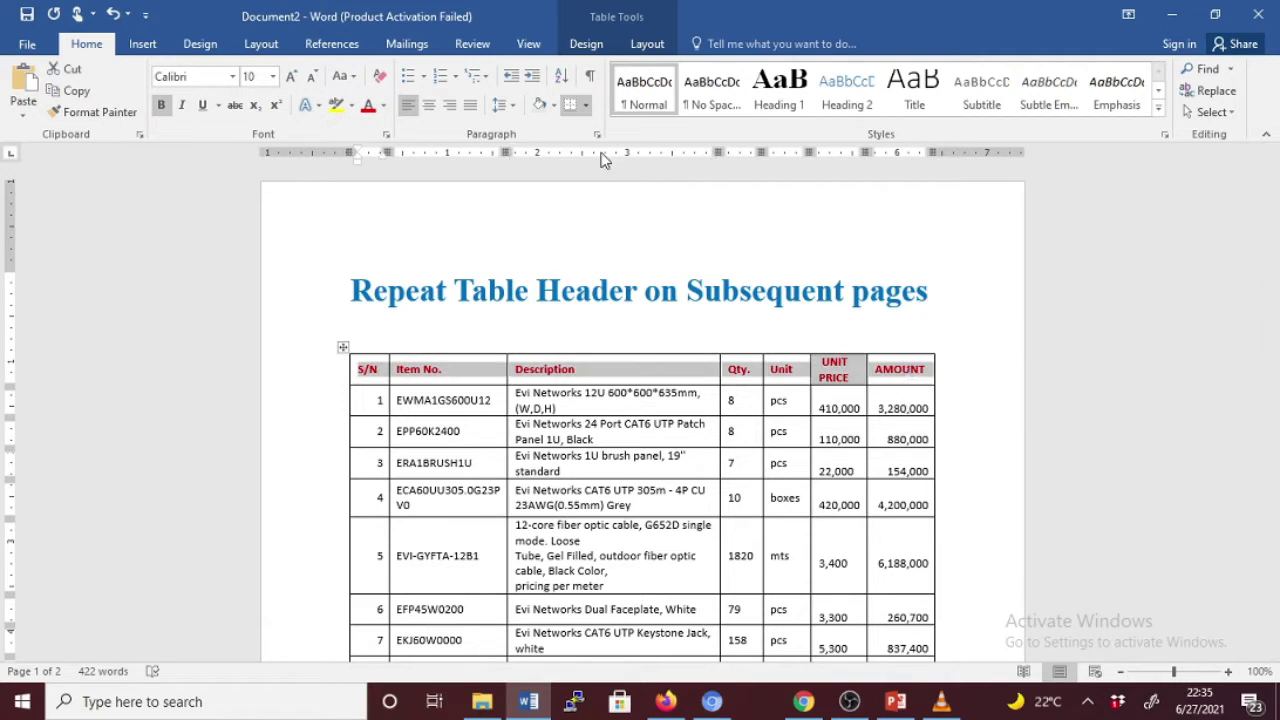
click(552, 103)
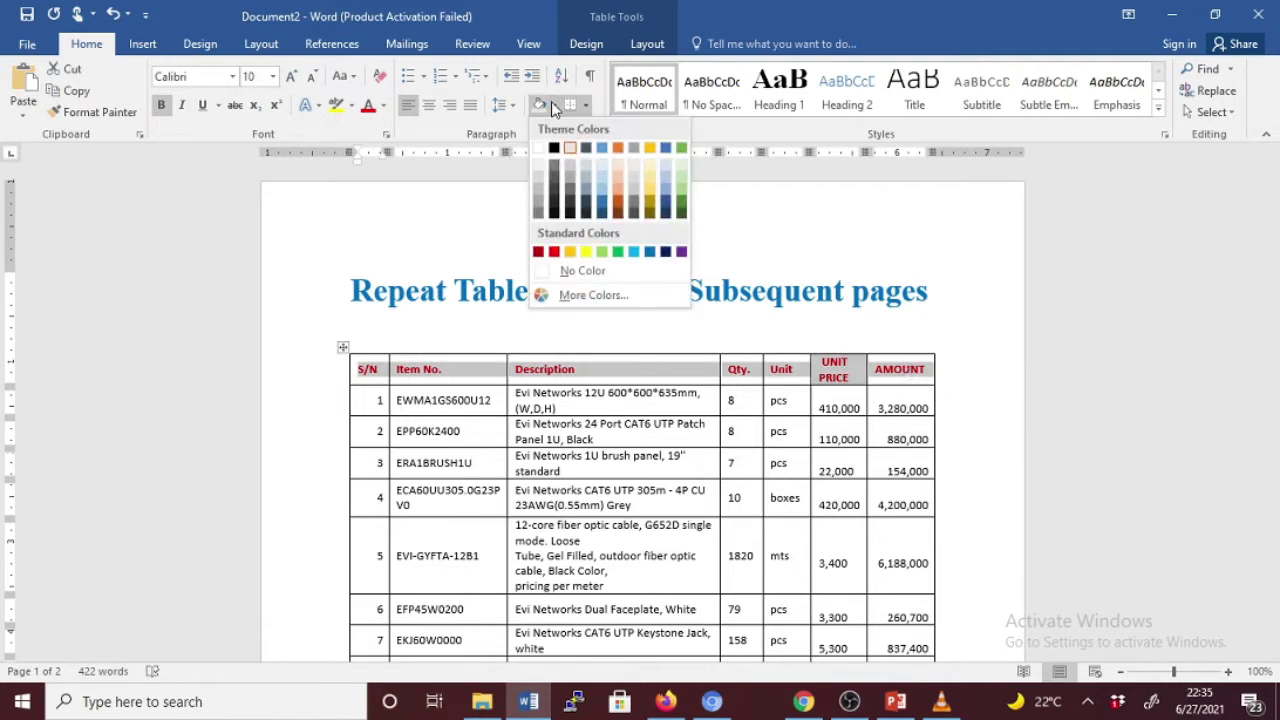
click(602, 150)
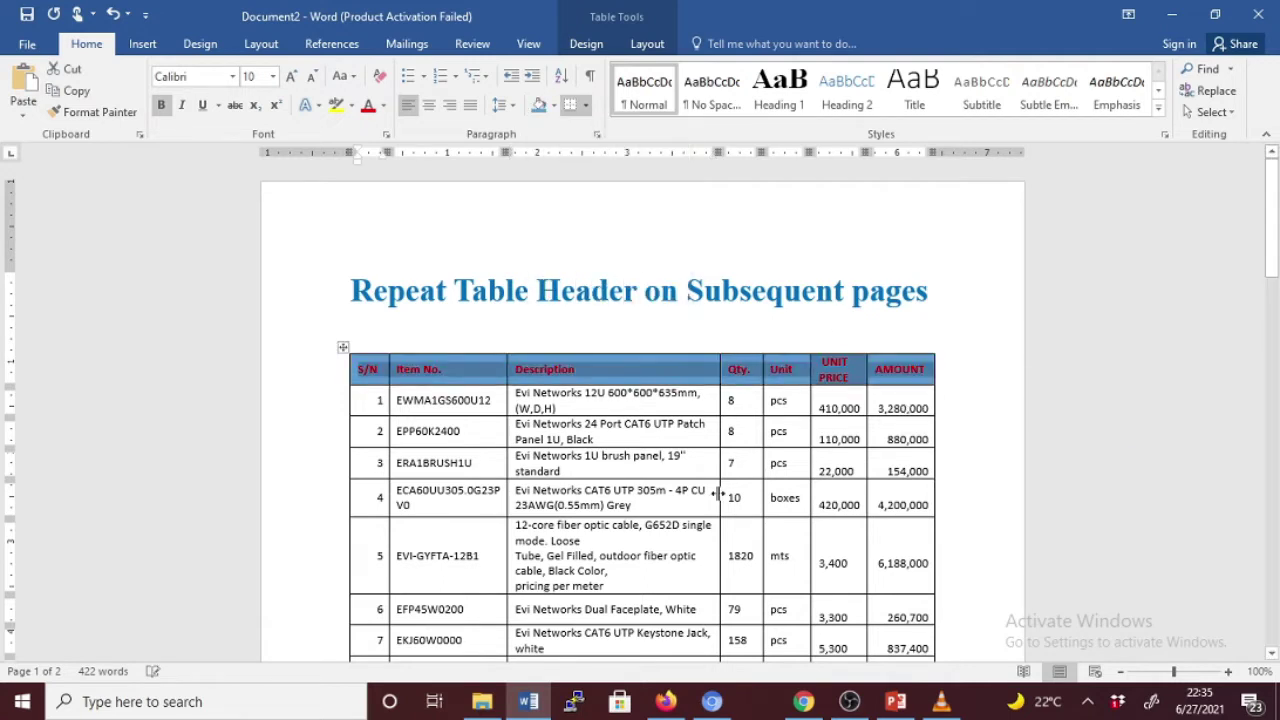
click(675, 393)
drag(1272, 225, 1277, 165)
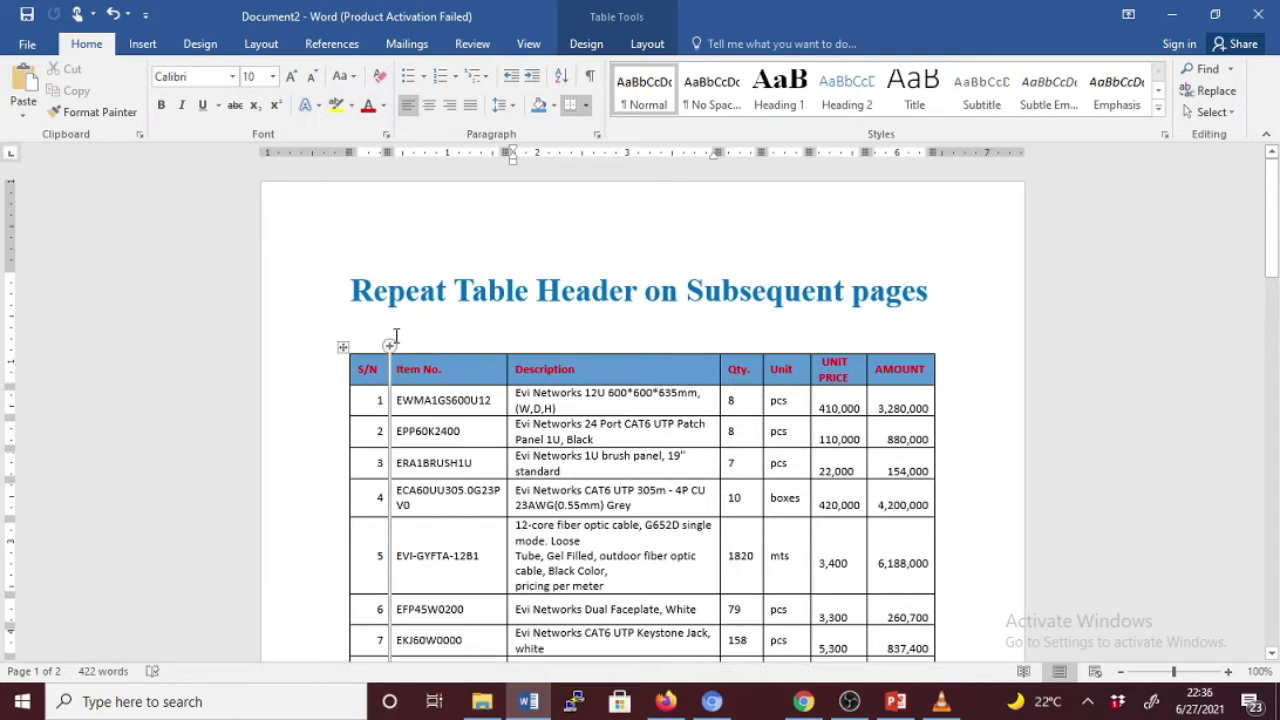
click(432, 369)
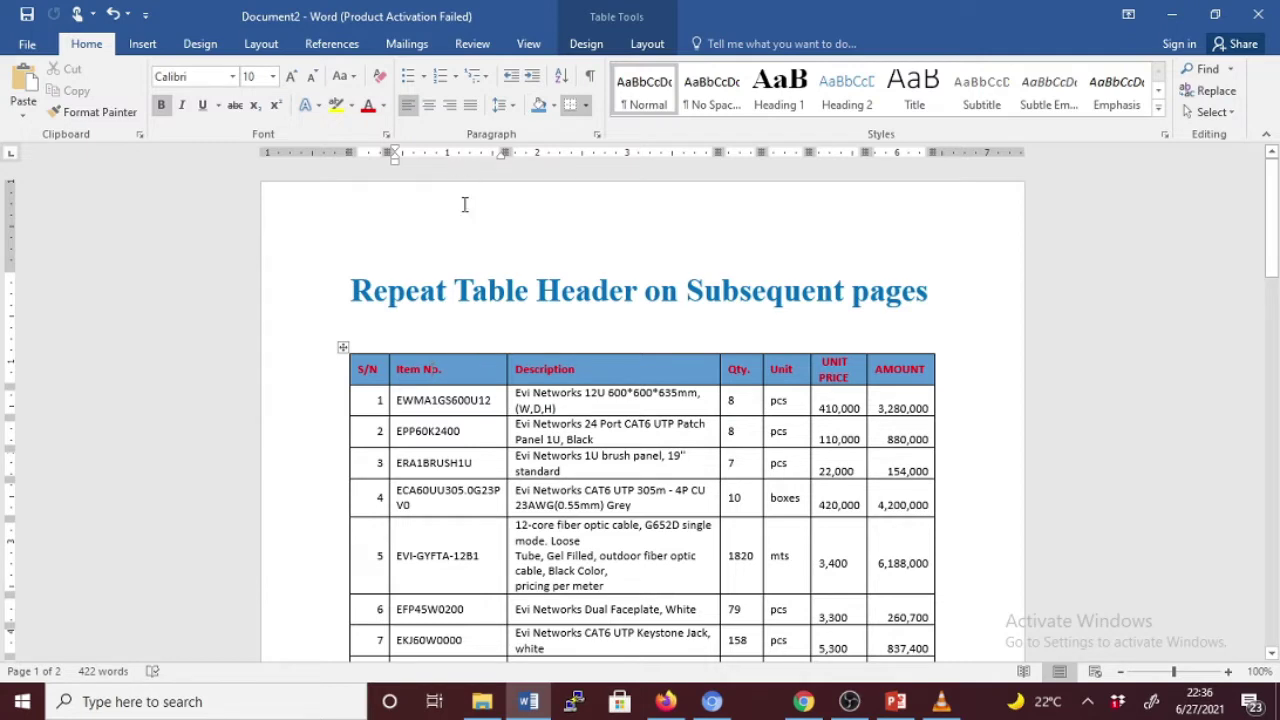
- Create a new blank document and insert a 5-column, 100-row table
key(ctrl+n)
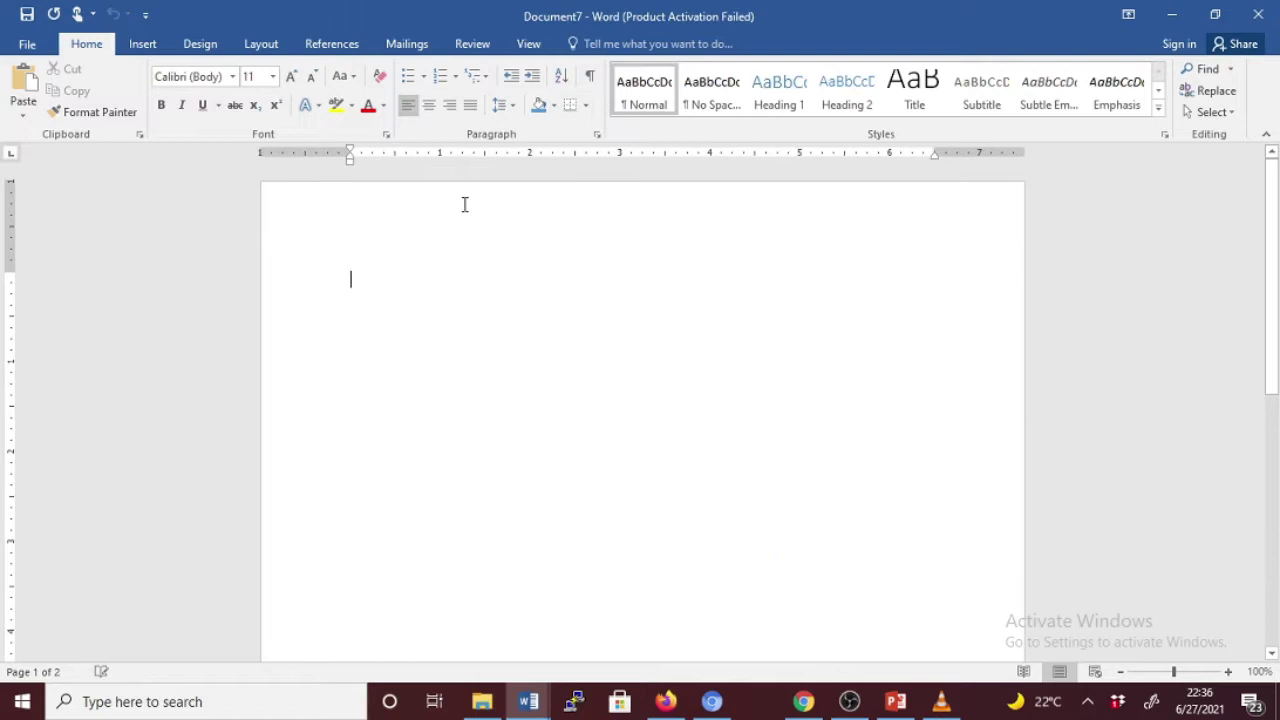
click(140, 45)
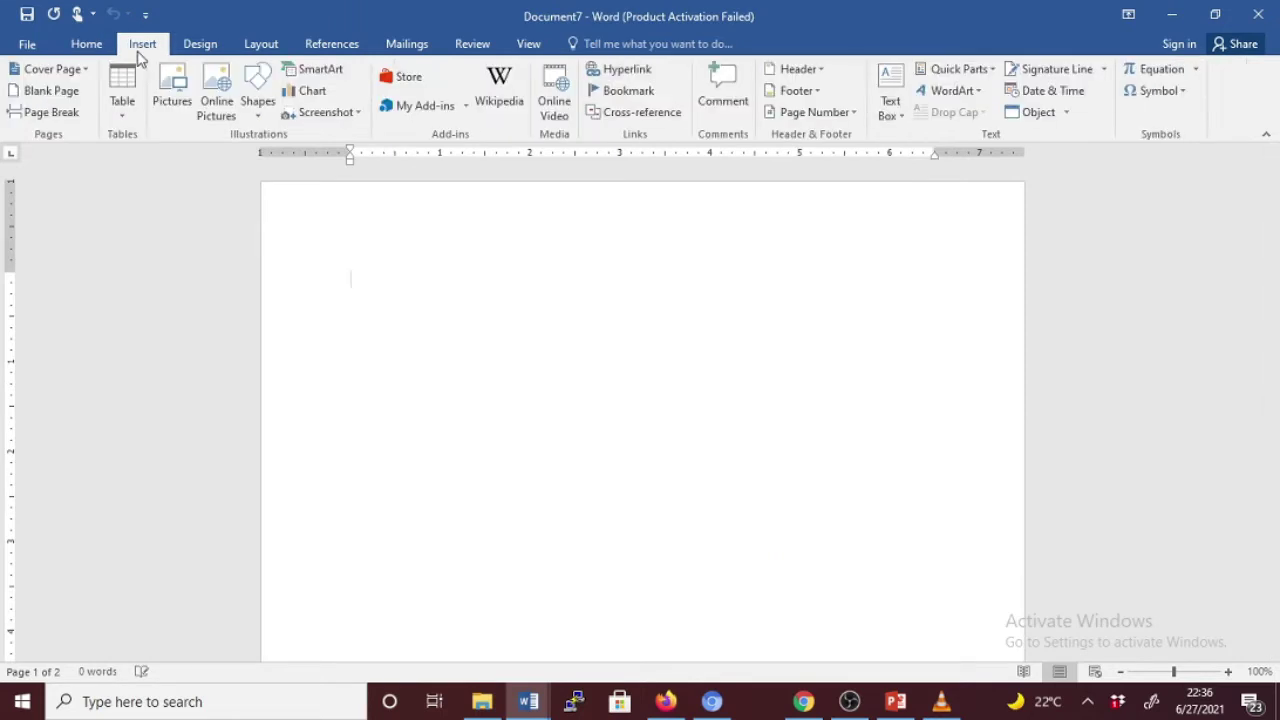
click(122, 112)
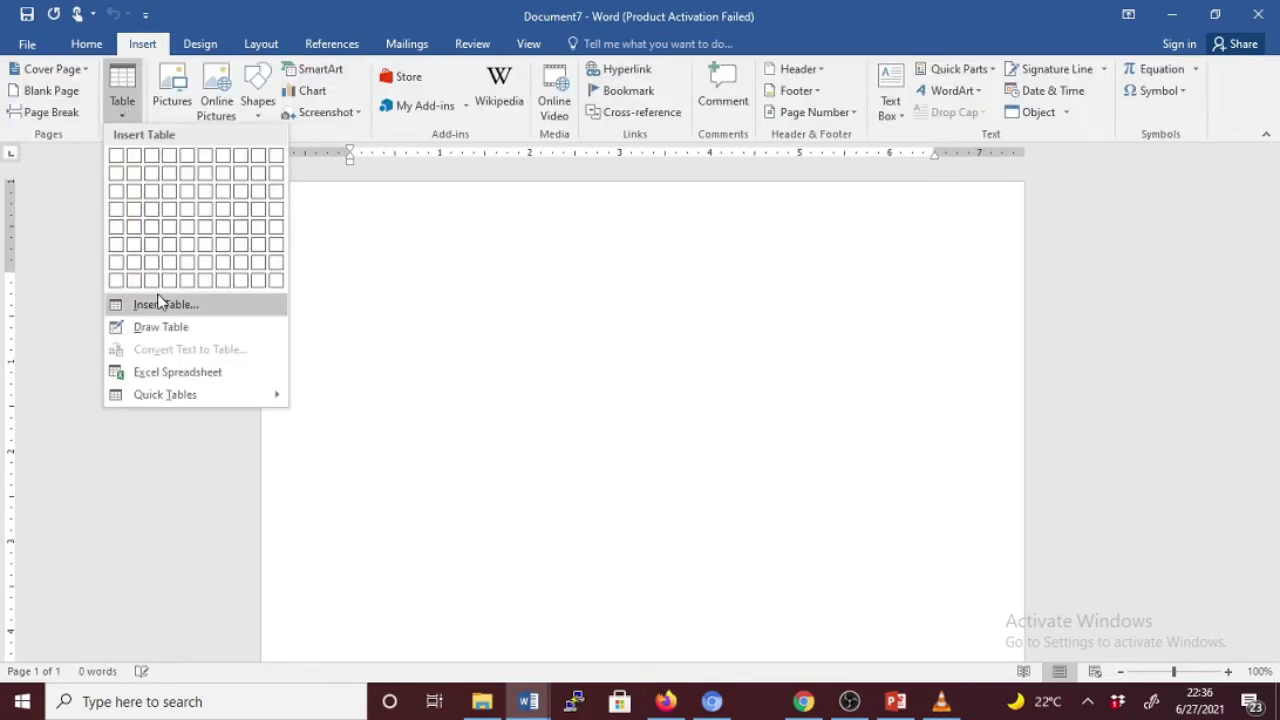
click(162, 306)
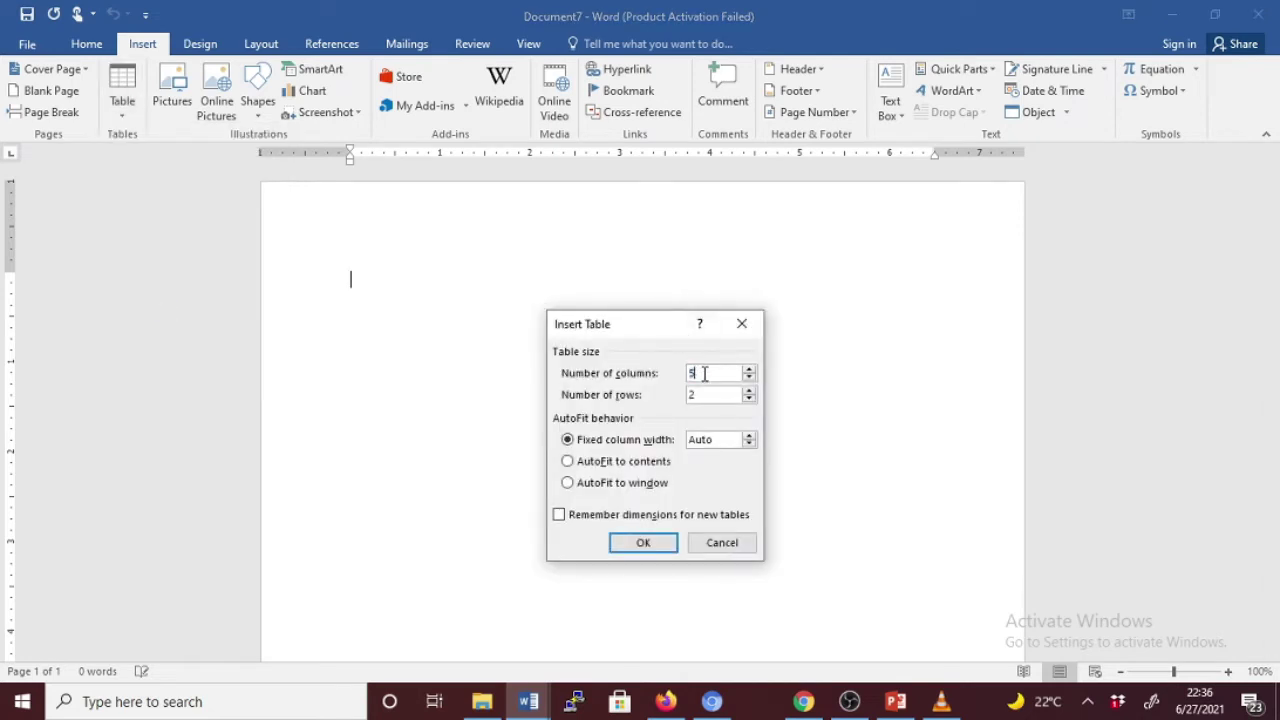
key(Tab)
text(10)
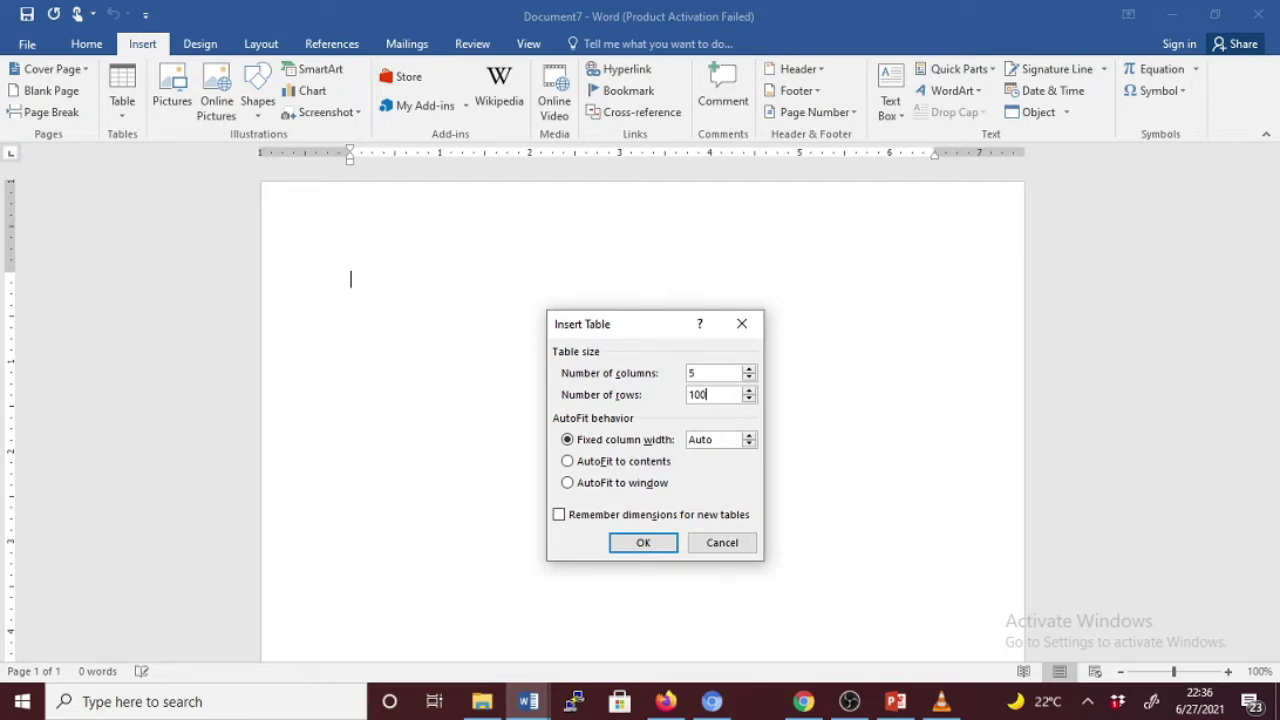
click(645, 543)
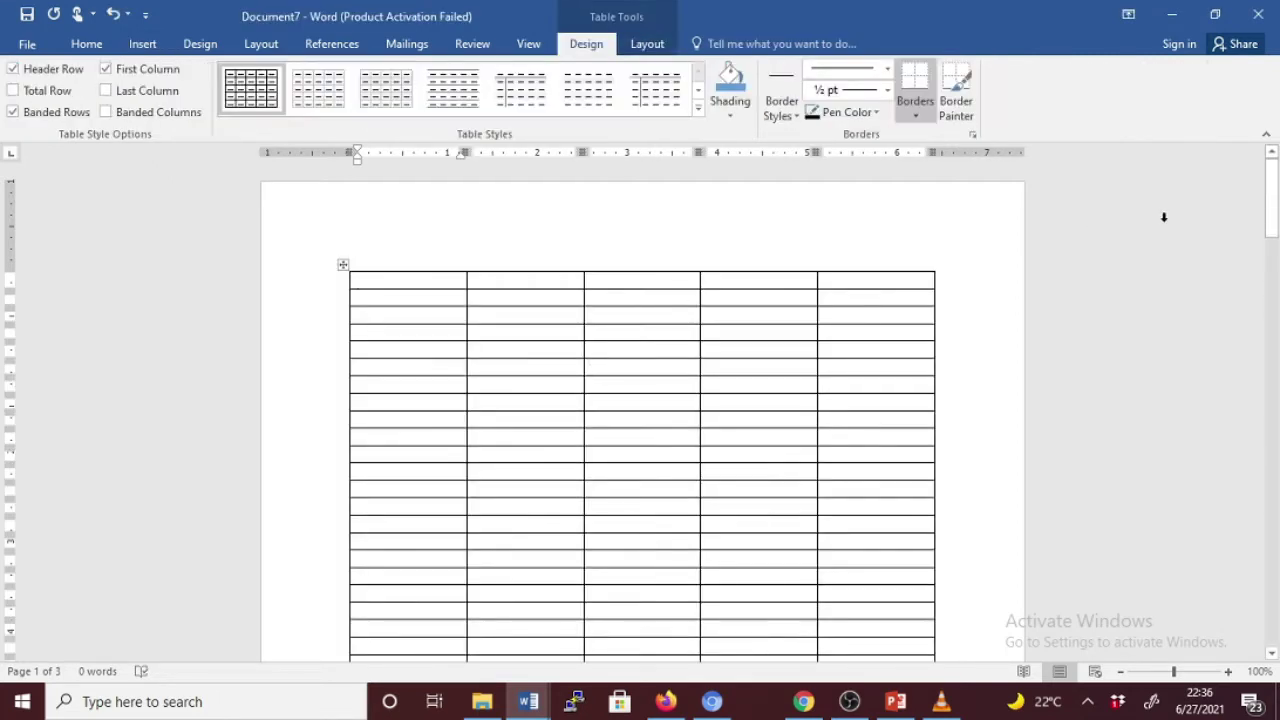
- Type SN and Names into the first two cells of the top row
drag(1271, 214, 1234, 186)
text(SN)
click(491, 285)
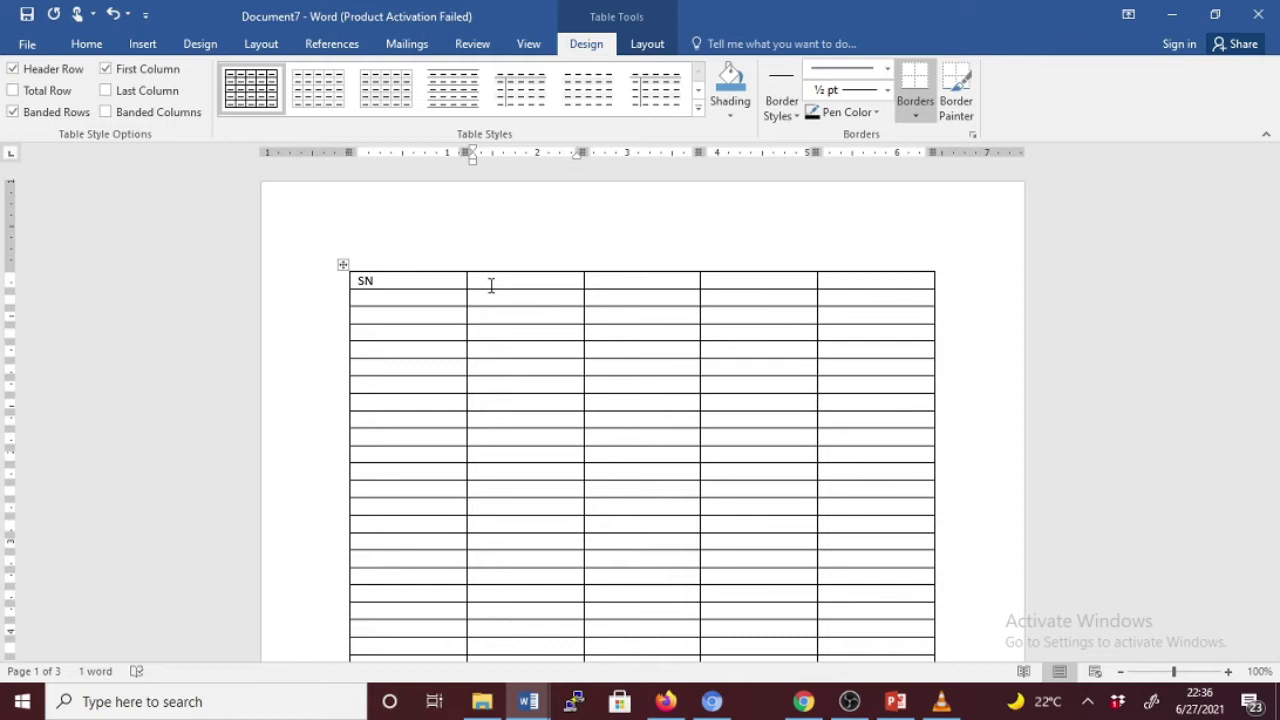
text(Names)
- Fill the remaining top-row cells with Country, Contact and Signature
click(631, 285)
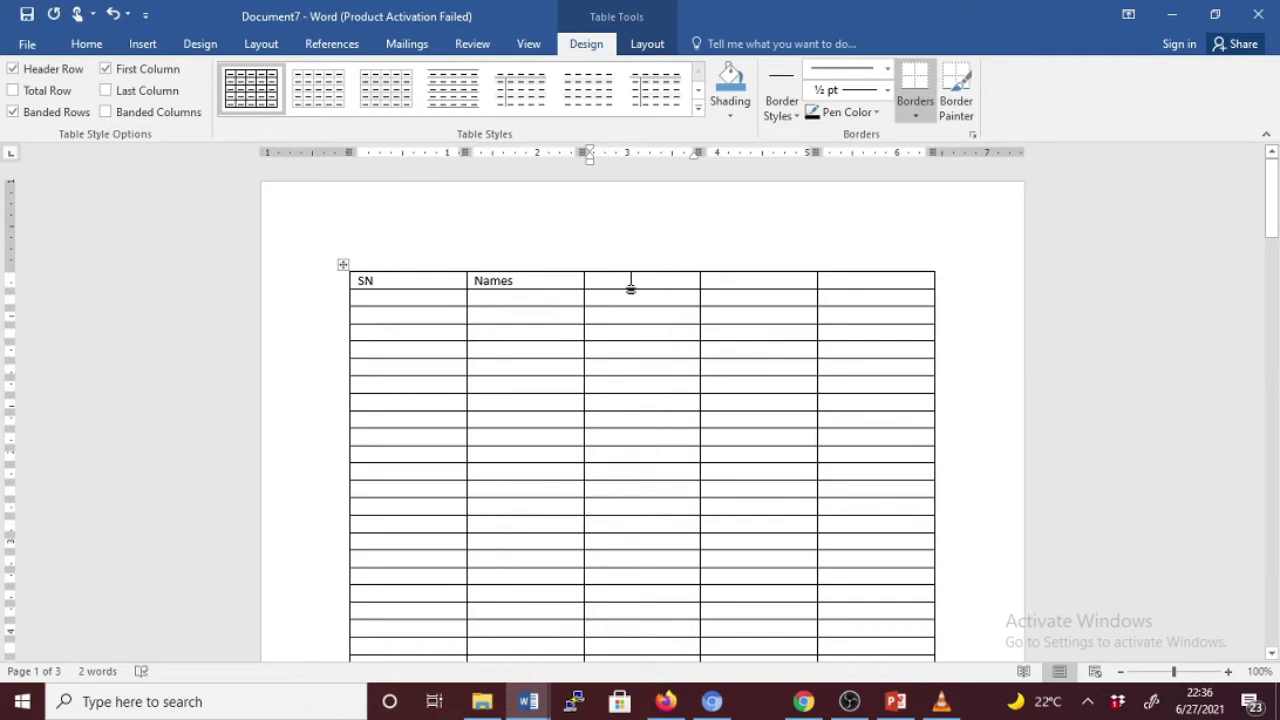
text(Country)
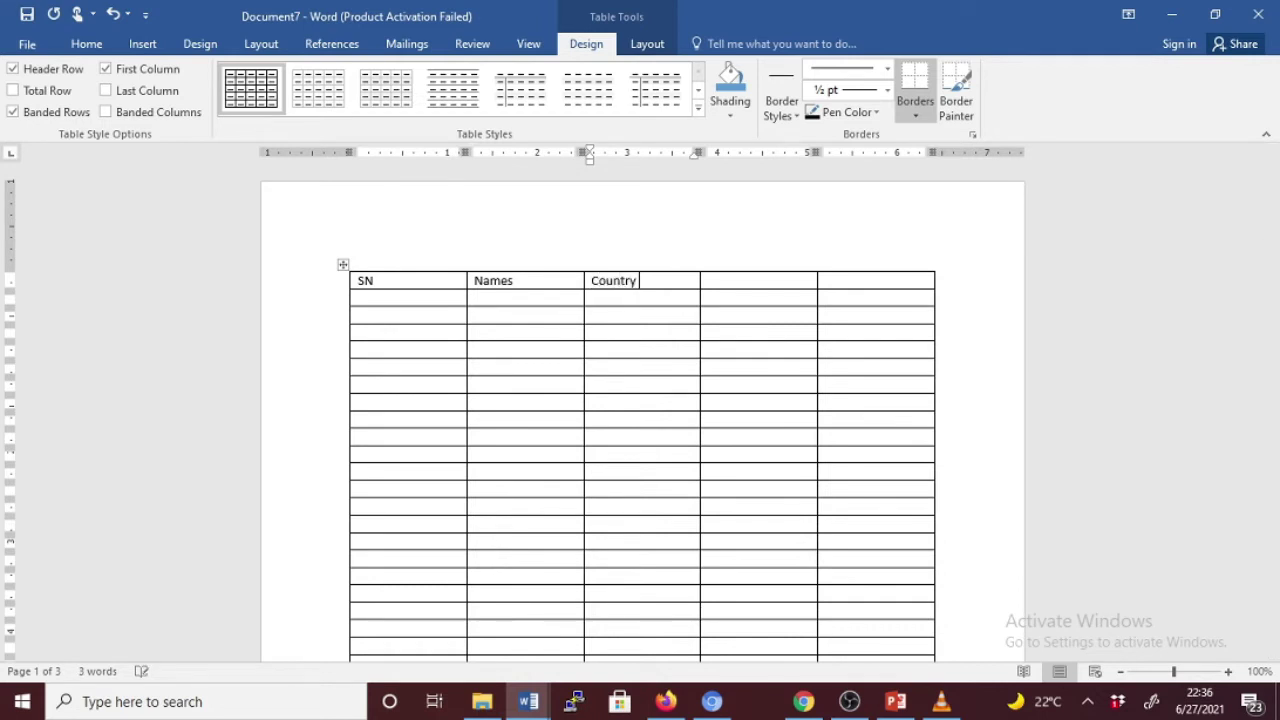
click(714, 284)
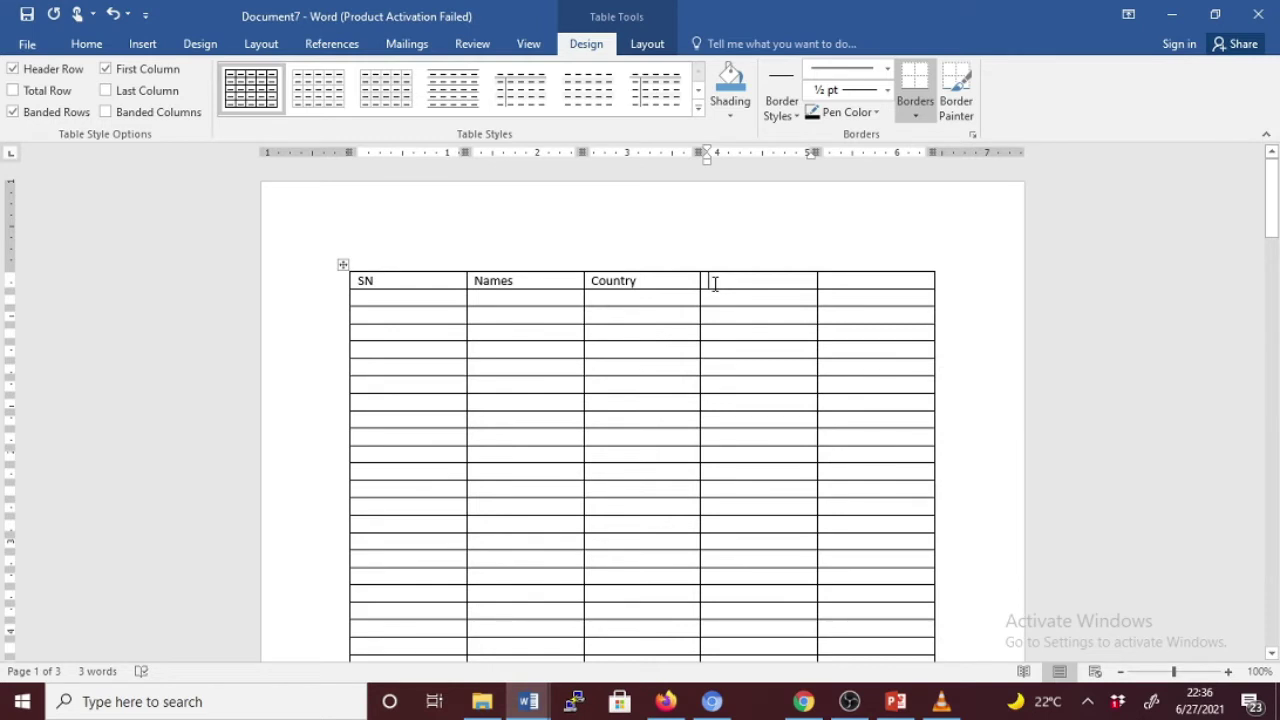
text(Contact)
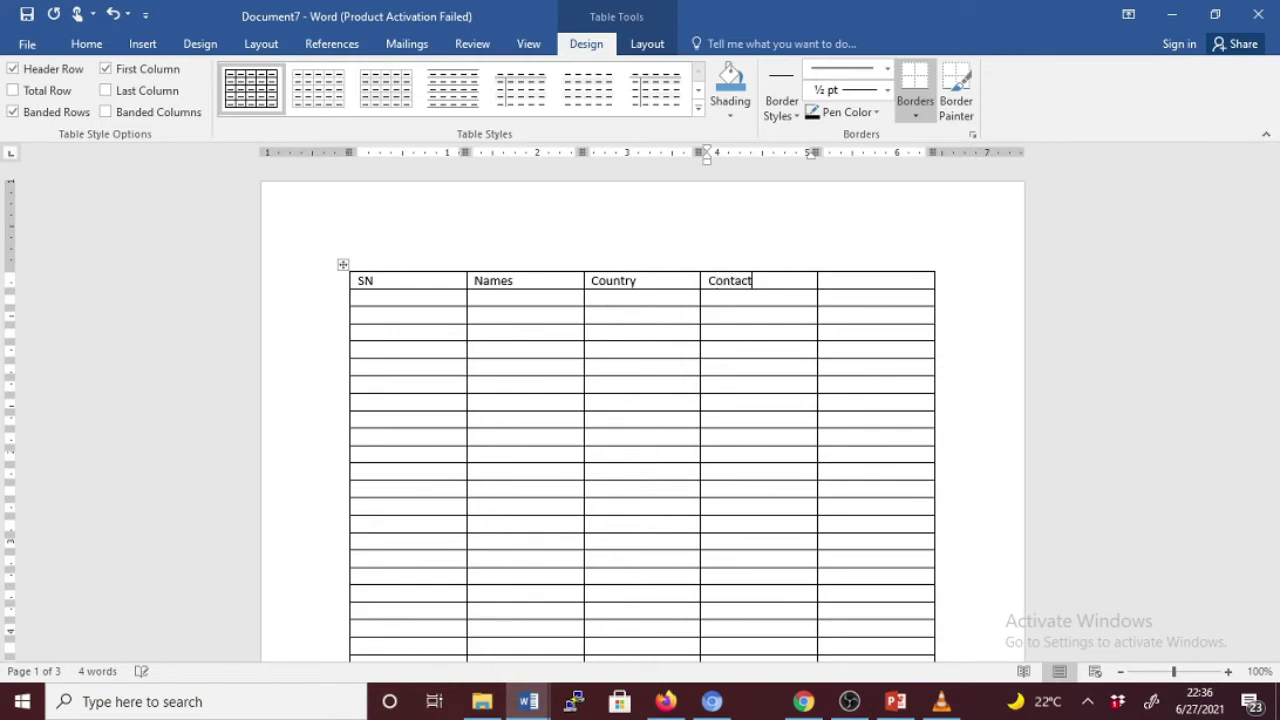
click(882, 280)
text(Se)
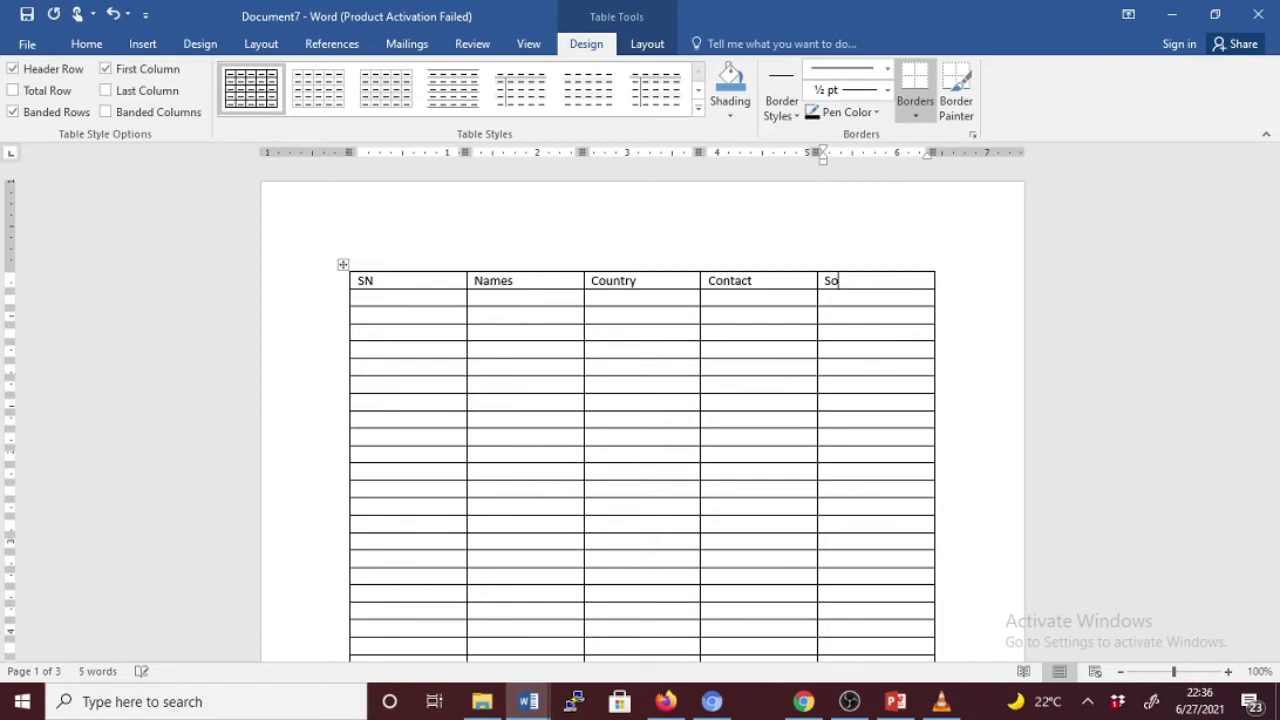
key(BackSpace)
text(ignature)
click(848, 303)
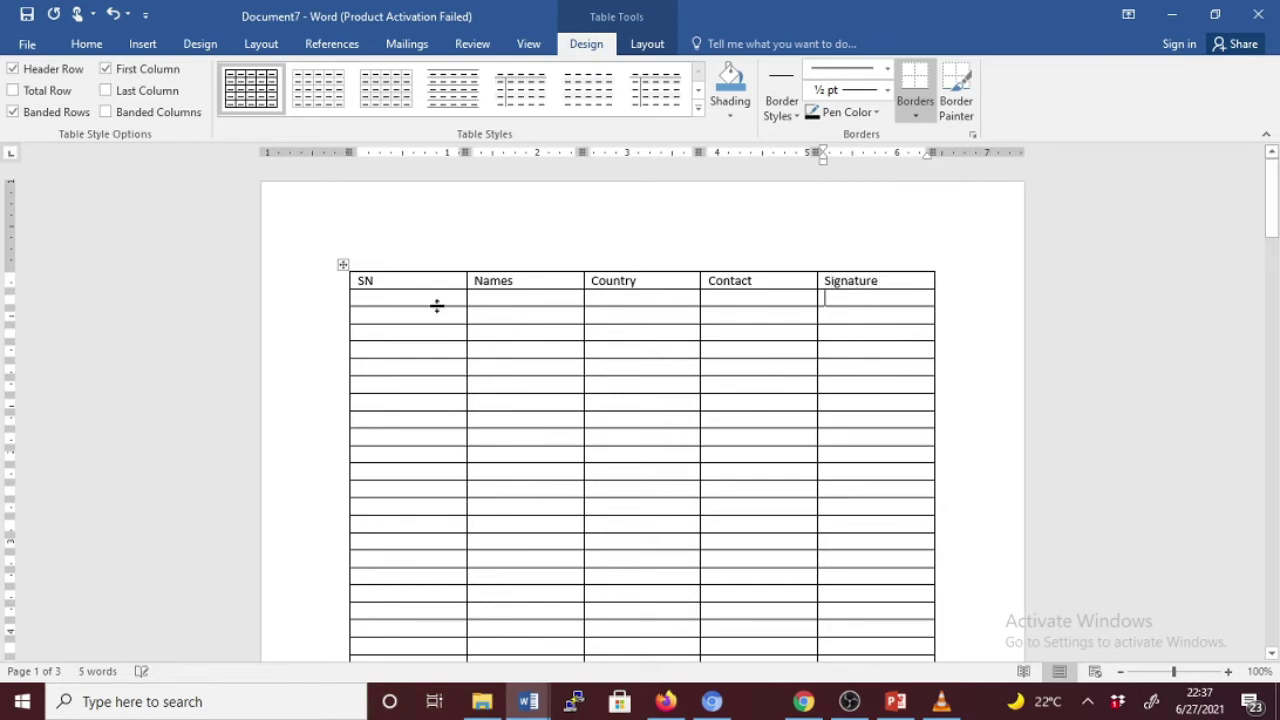
double_click(366, 281)
- In Table Properties, tick 'Repeat as header row at the top of each page' for the SN row
click(387, 279)
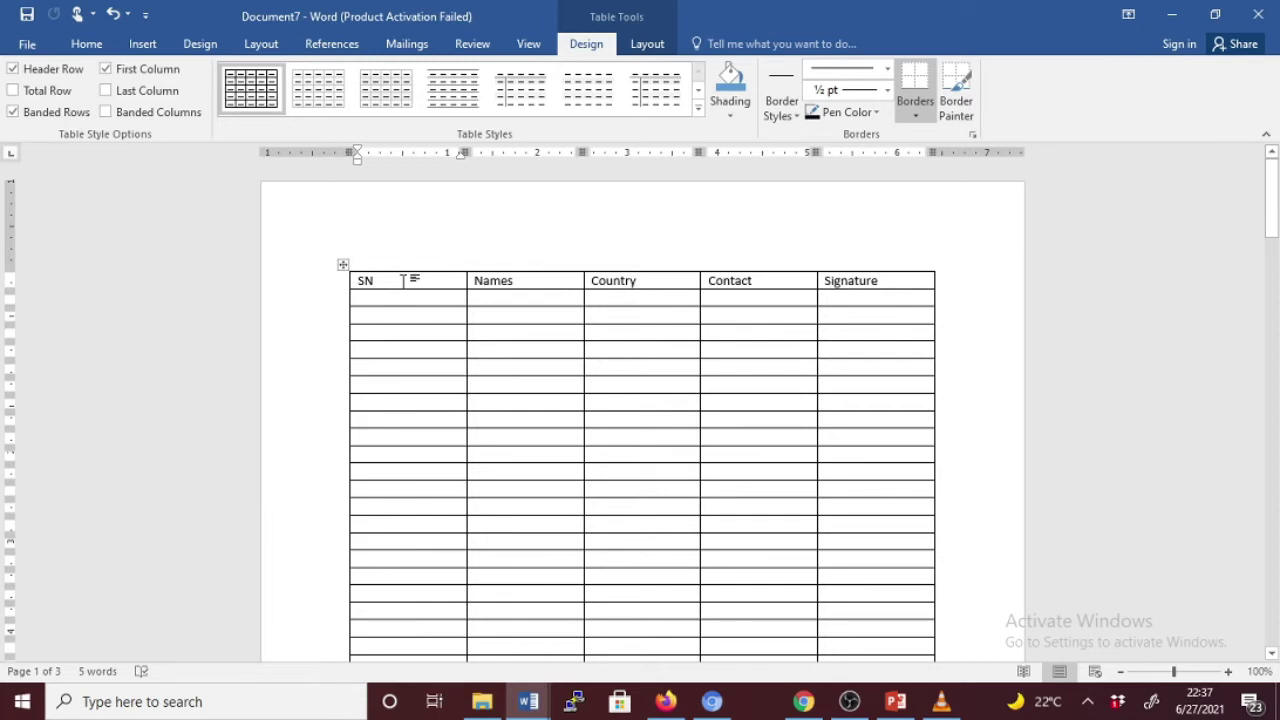
right_click(403, 281)
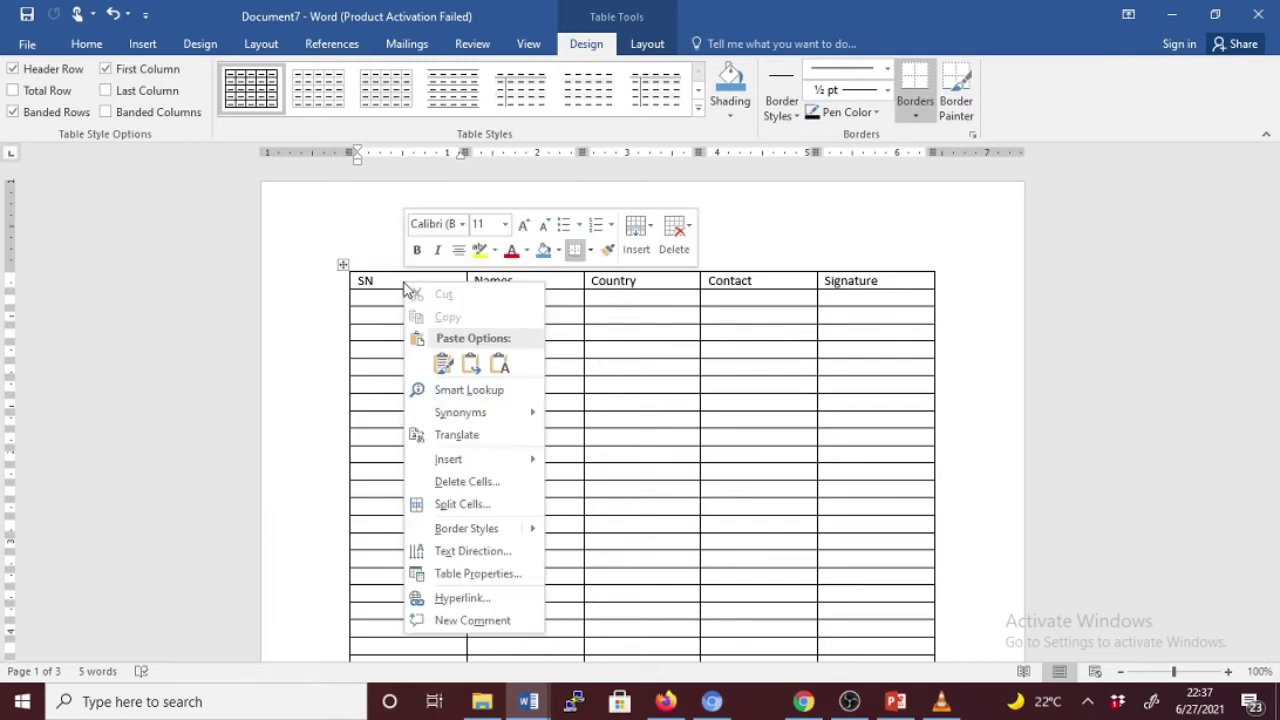
click(478, 574)
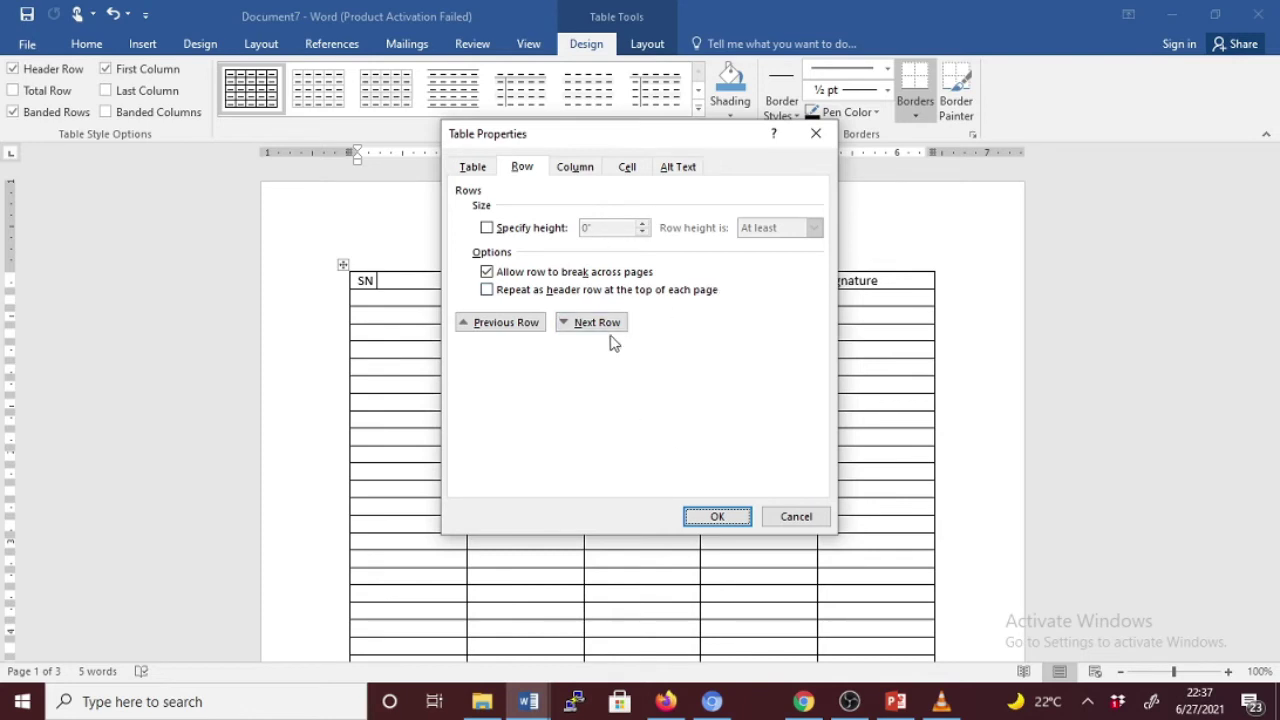
click(503, 294)
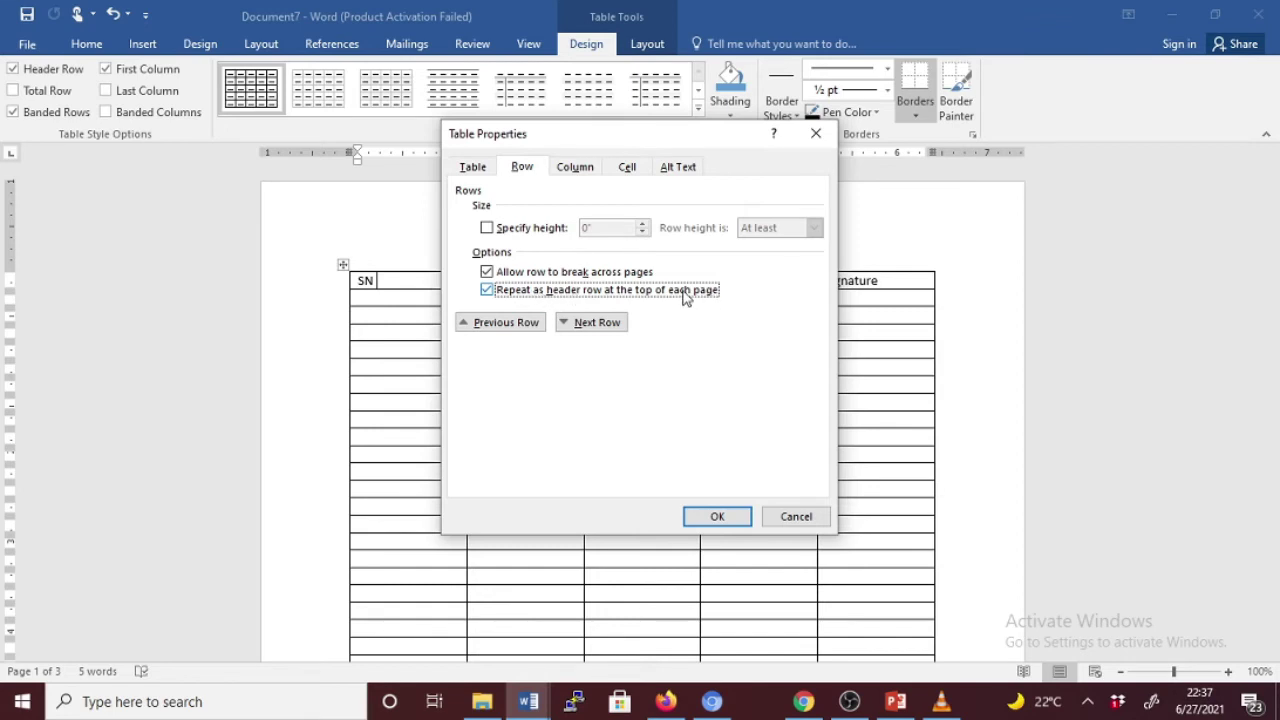
click(711, 517)
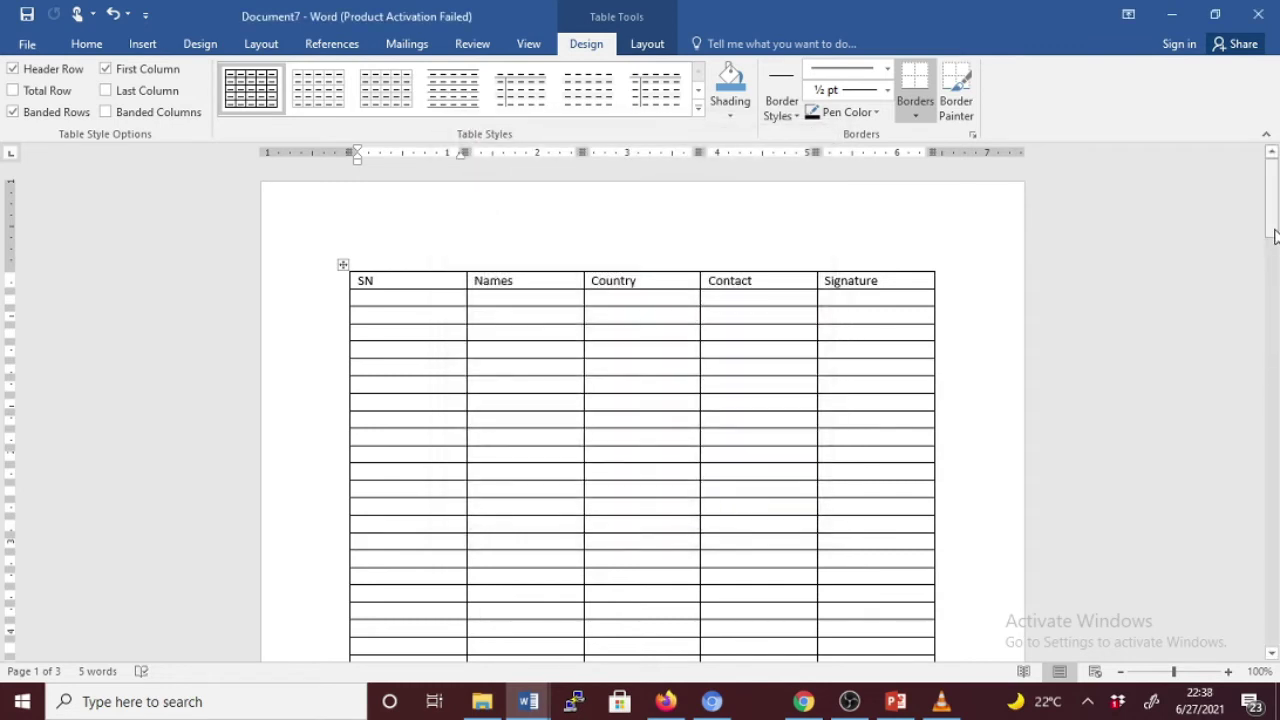
- Shade the SN-to-Signature header row with a grey theme colour
drag(1274, 235, 1262, 182)
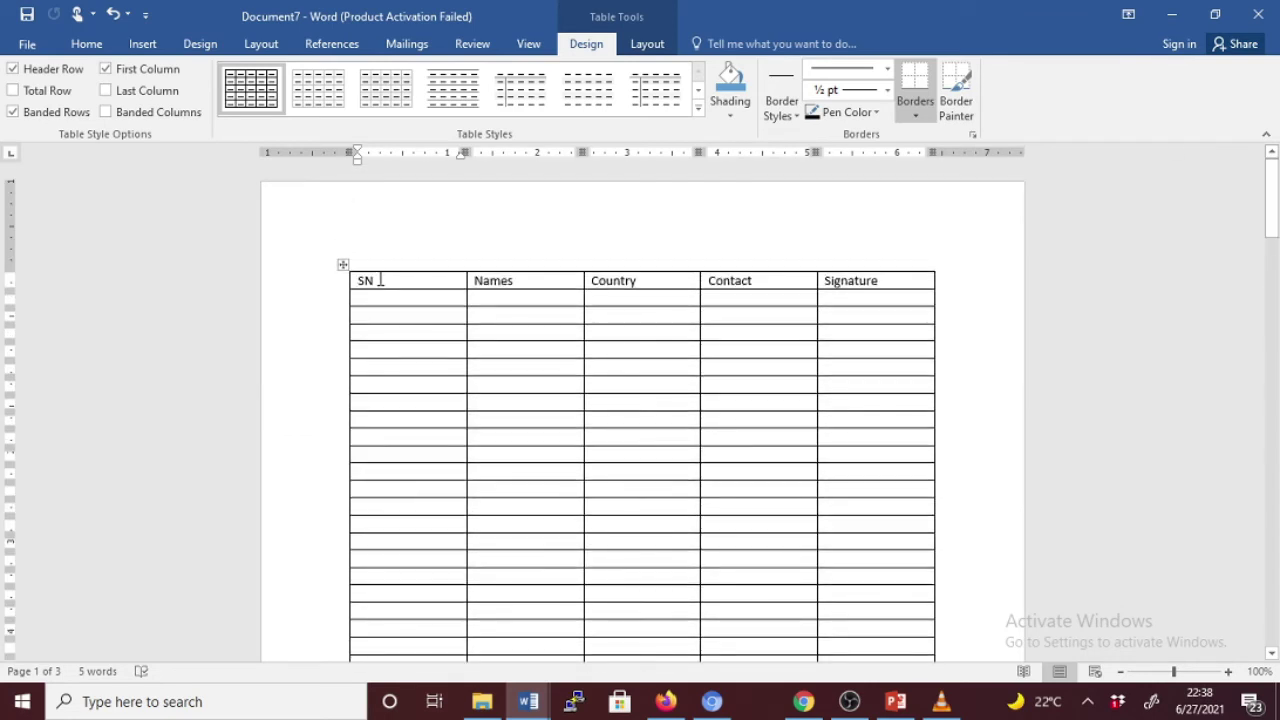
drag(363, 278, 880, 286)
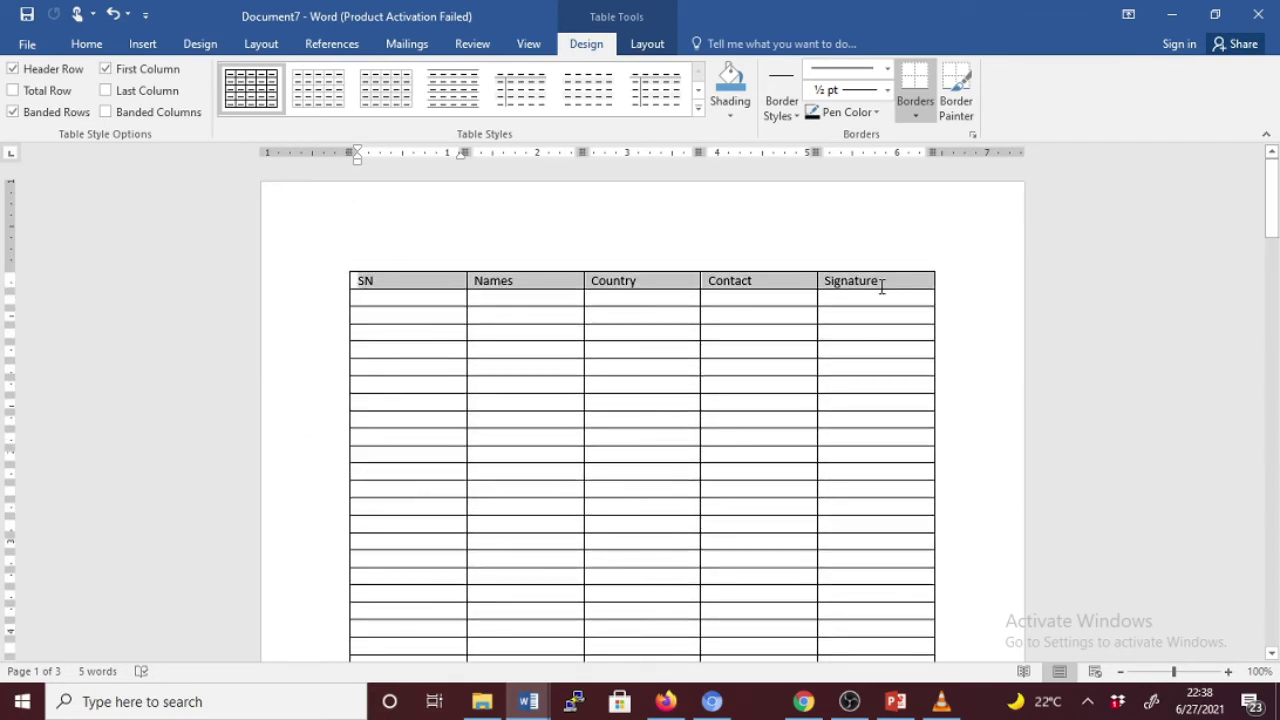
click(730, 115)
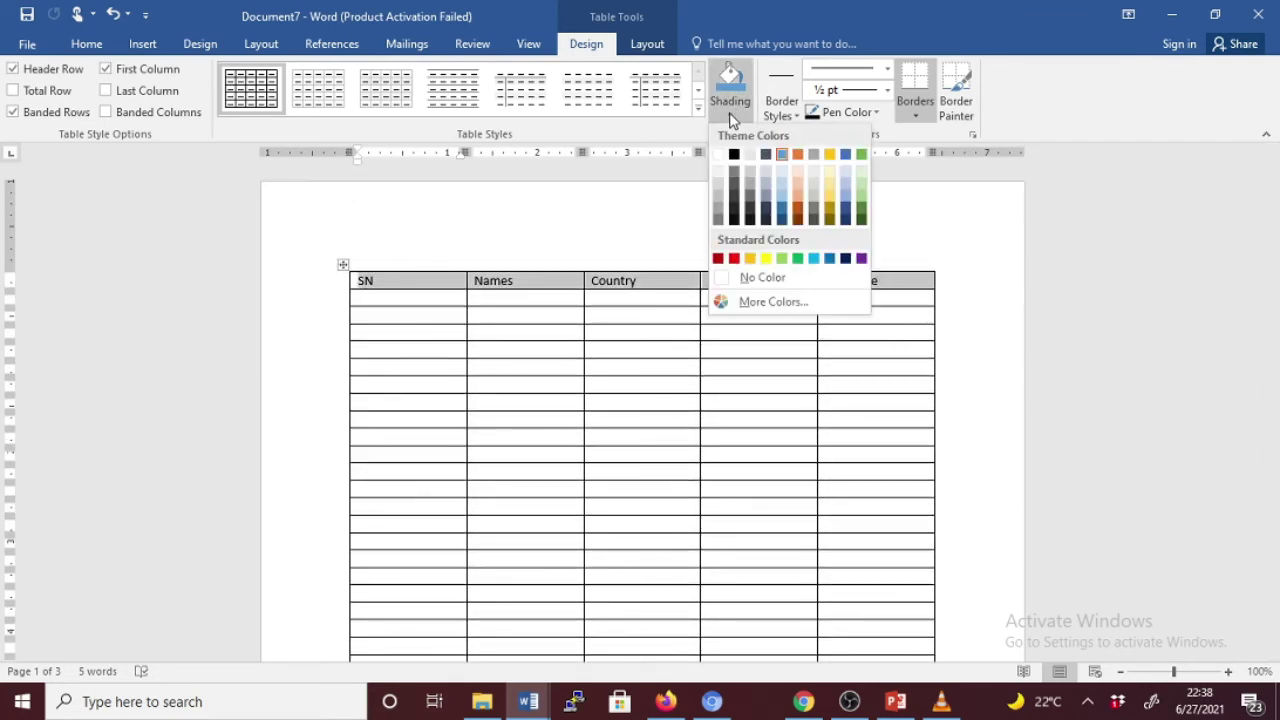
click(753, 162)
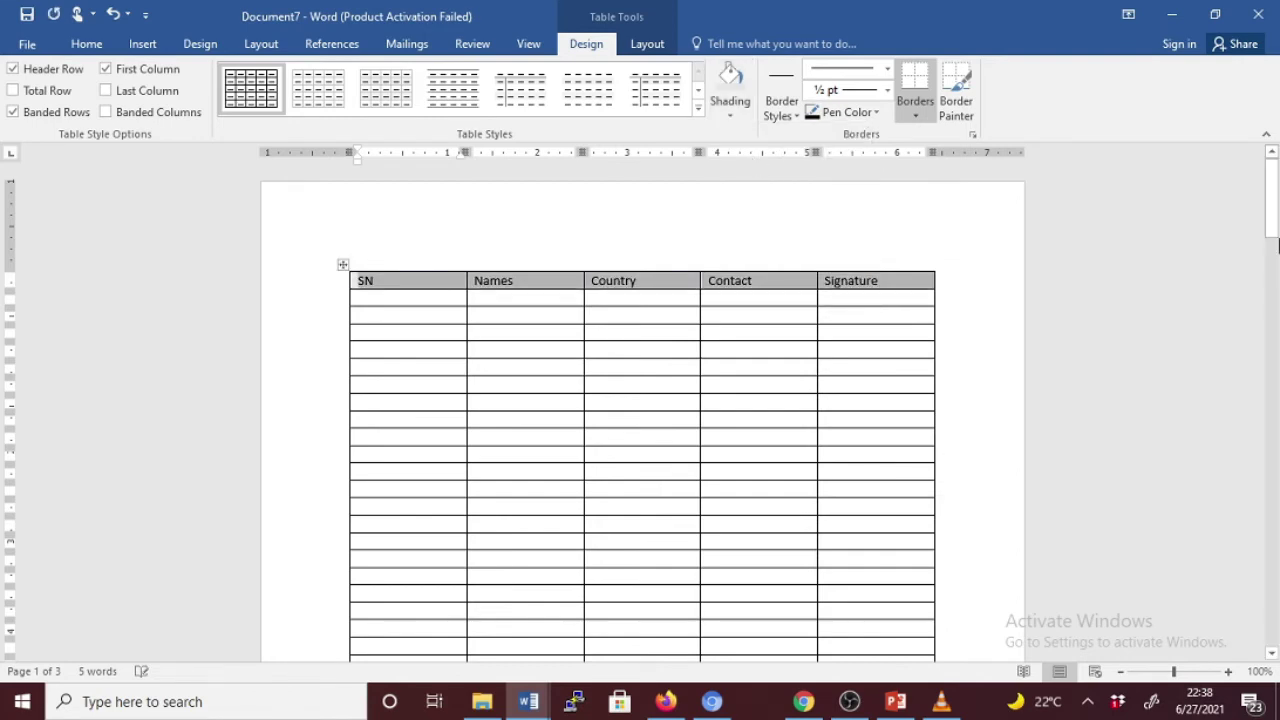
mouse_move(1274, 205)
mouse_down()
mouse_move(1276, 540)
mouse_move(1277, 198)
mouse_up()
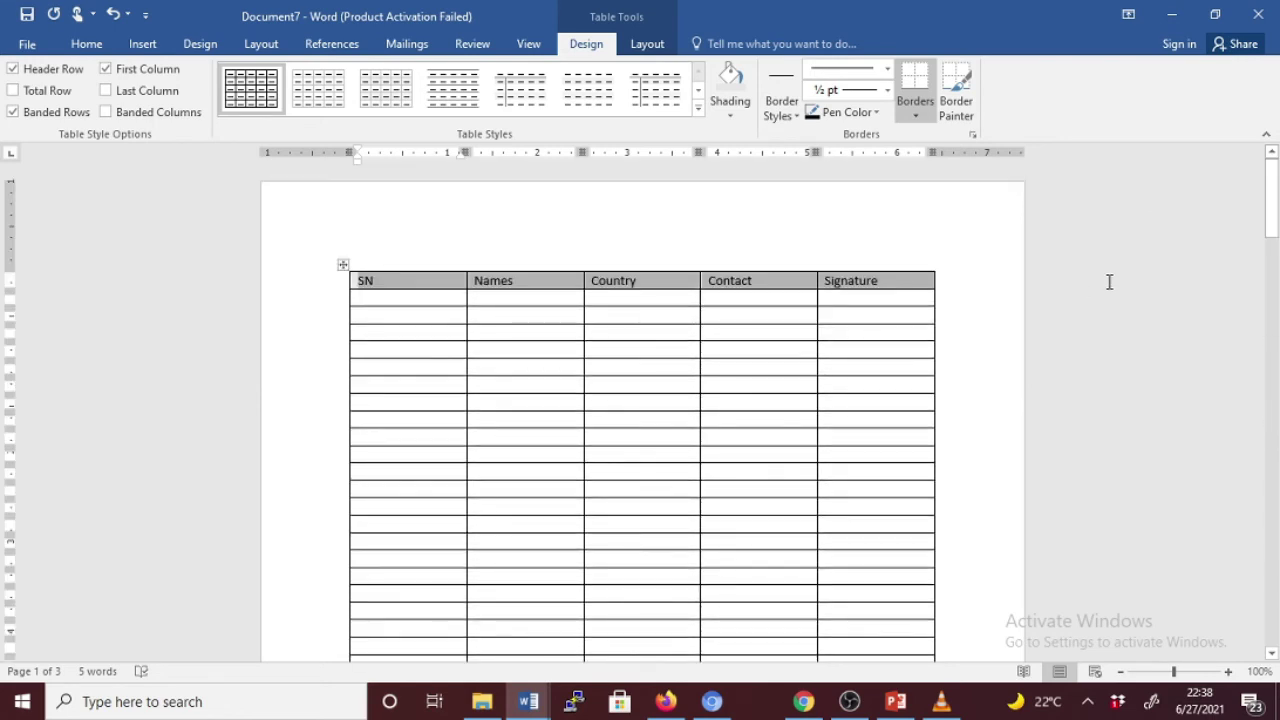